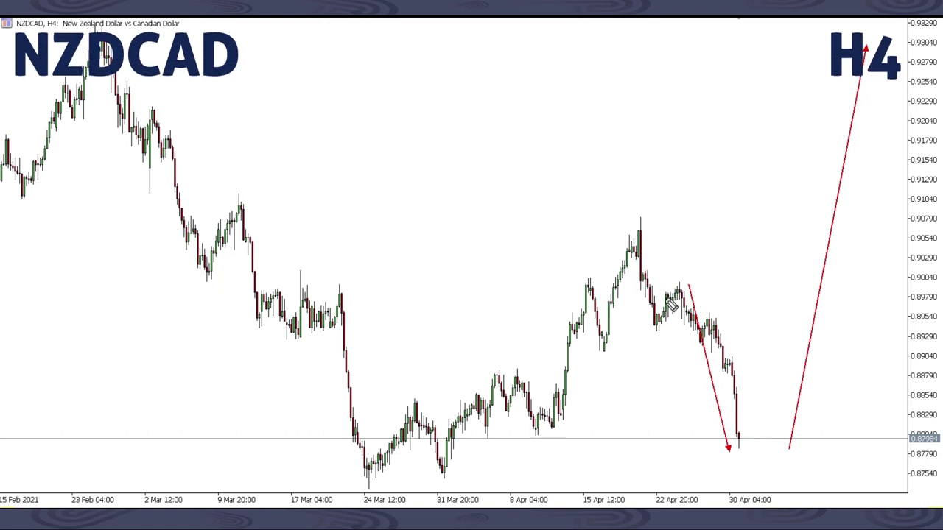
On the NZDCAD H4 chart, sketch the late-April top near 0.8998 and the fall to about 0.8779, and clear the ink.
mouse_move(665, 294)
mouse_down()
mouse_move(714, 289)
mouse_move(663, 294)
mouse_move(711, 287)
mouse_move(744, 460)
mouse_up()
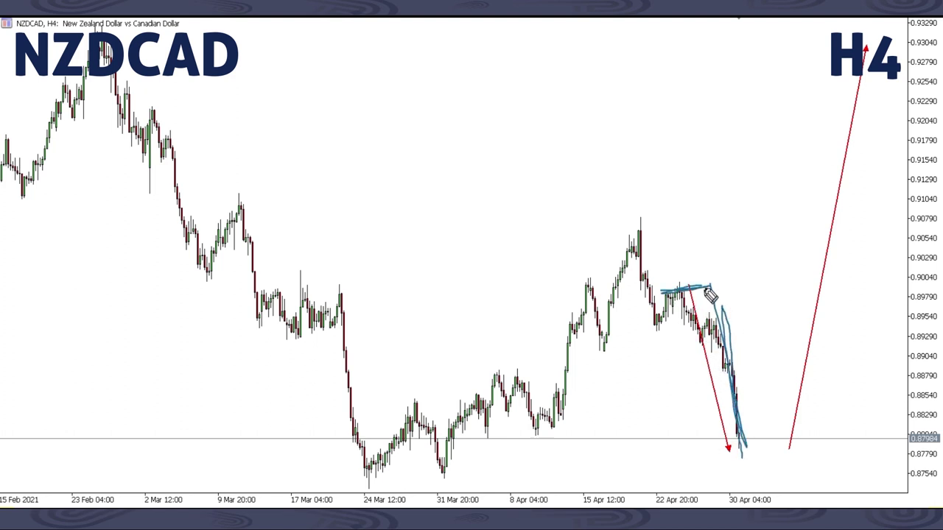
mouse_move(712, 293)
mouse_down()
mouse_move(748, 427)
mouse_move(729, 324)
mouse_move(720, 302)
mouse_move(741, 446)
mouse_up()
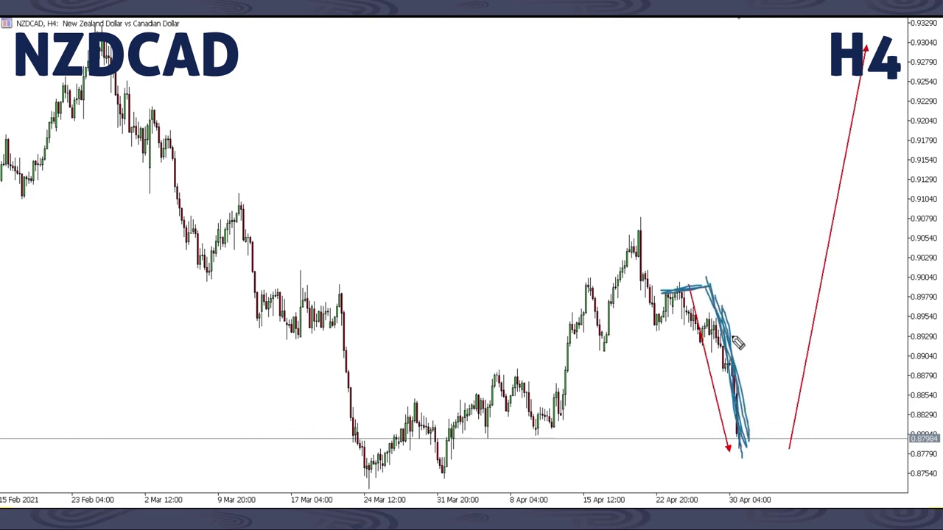
mouse_move(716, 295)
mouse_down()
mouse_move(739, 431)
mouse_move(848, 95)
mouse_move(880, 77)
mouse_move(910, 116)
mouse_up()
key(e)
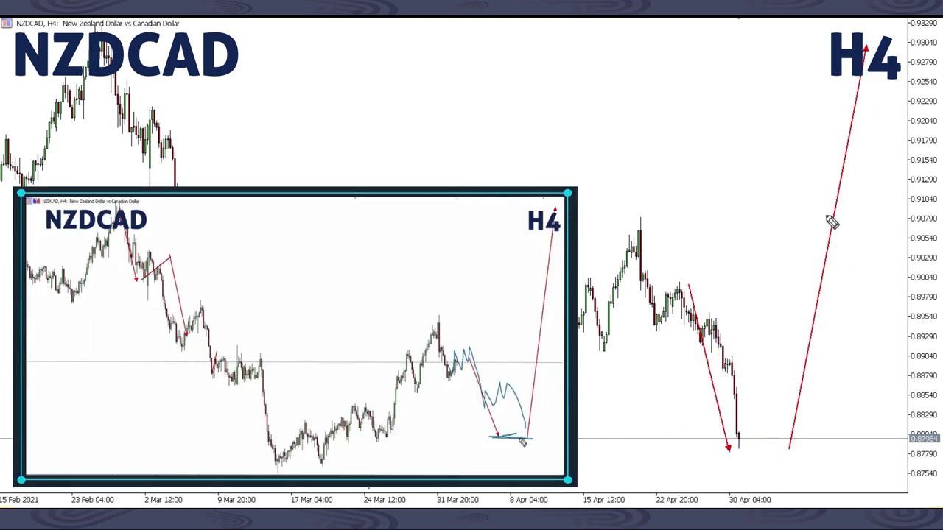
Sketch the support zone near the current NZDCAD low and the projected rally to about 0.9304, retracing the prior drop and clearing between sketches.
mouse_move(730, 450)
mouse_down()
mouse_move(803, 429)
mouse_move(792, 446)
mouse_move(863, 110)
mouse_move(902, 92)
mouse_up()
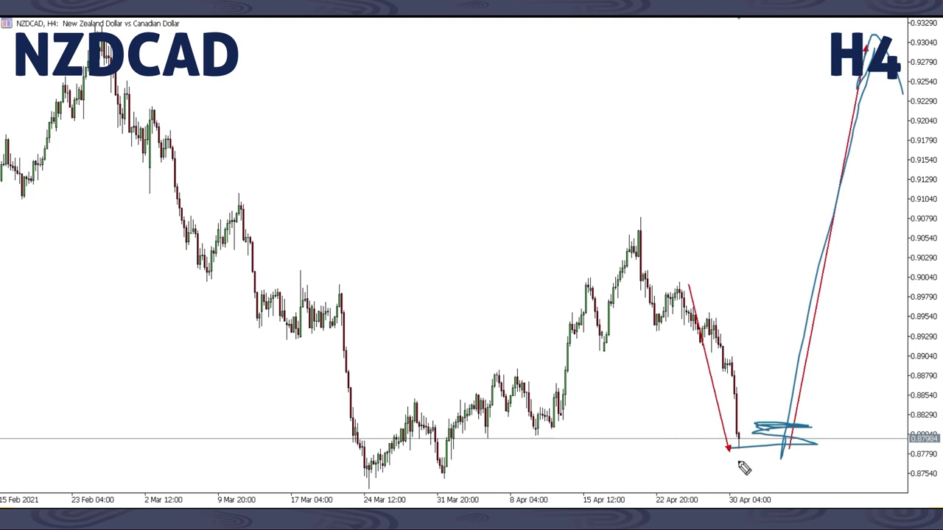
key(e)
mouse_move(665, 299)
mouse_down()
mouse_move(707, 287)
mouse_move(736, 310)
mouse_up()
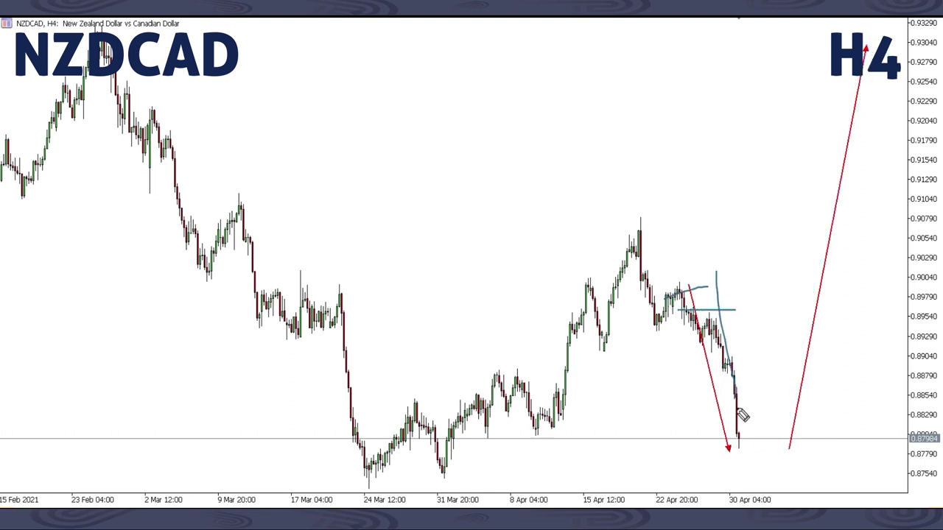
key(e)
mouse_move(742, 439)
mouse_down()
mouse_move(803, 438)
mouse_move(866, 73)
mouse_move(857, 80)
mouse_move(892, 90)
mouse_up()
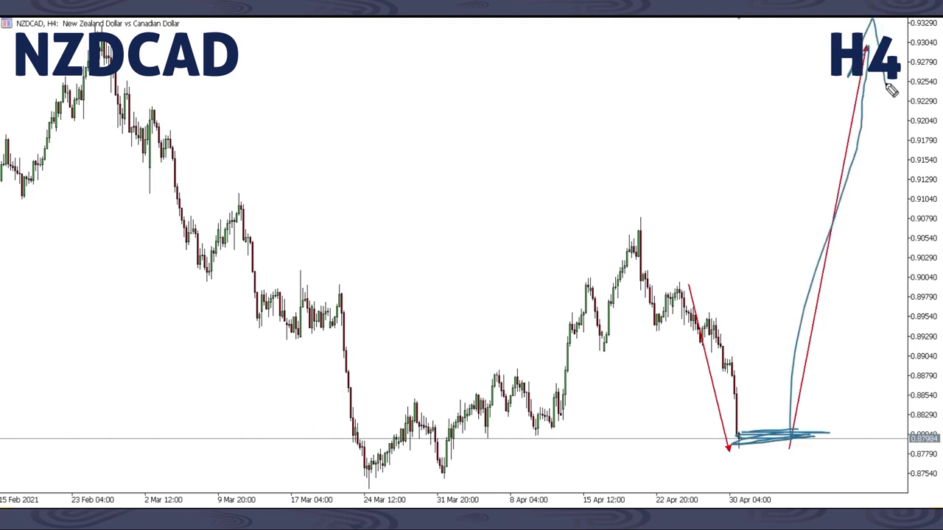
key(e)
Sketch a zigzag correction dipping to about 0.8779 and a rally toward 0.9304 on NZDCAD, clearing the ink before redrawing the rally.
mouse_move(712, 437)
mouse_down()
mouse_move(736, 433)
mouse_move(766, 396)
mouse_move(796, 451)
mouse_move(859, 242)
mouse_move(892, 73)
mouse_move(930, 113)
mouse_up()
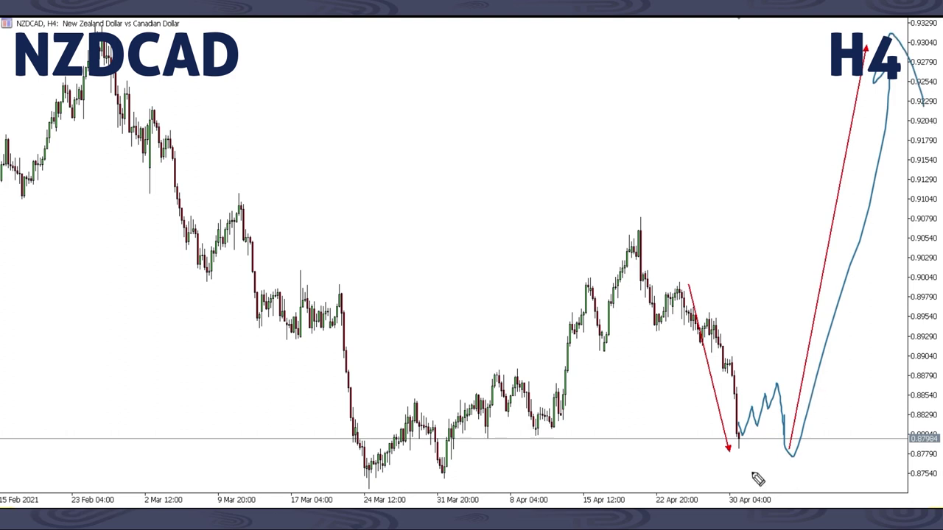
mouse_move(780, 388)
mouse_down()
mouse_move(798, 461)
mouse_move(785, 448)
mouse_move(792, 423)
mouse_move(775, 386)
mouse_move(785, 435)
mouse_move(777, 468)
mouse_up()
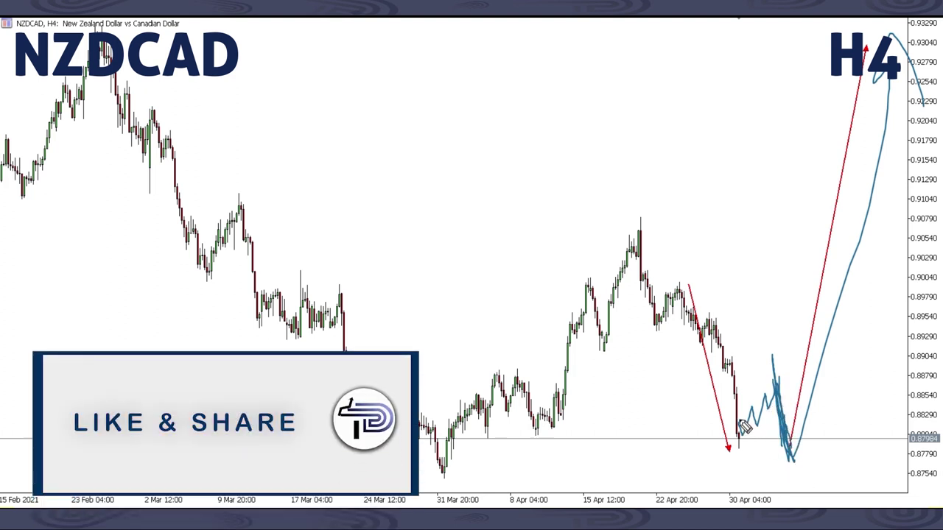
mouse_move(744, 427)
mouse_down()
mouse_move(775, 372)
mouse_move(797, 455)
mouse_move(888, 70)
mouse_move(887, 86)
mouse_up()
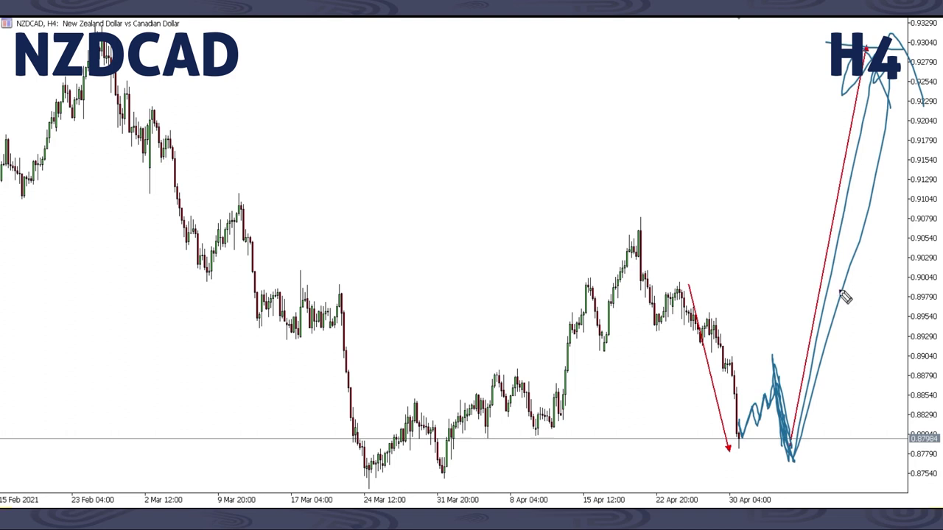
key(e)
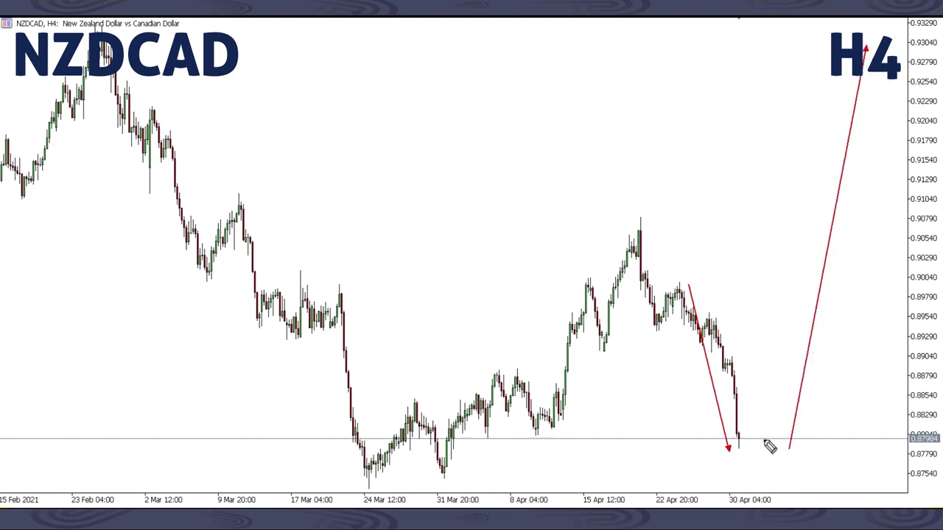
mouse_move(785, 475)
mouse_down()
mouse_move(848, 59)
mouse_move(877, 99)
mouse_up()
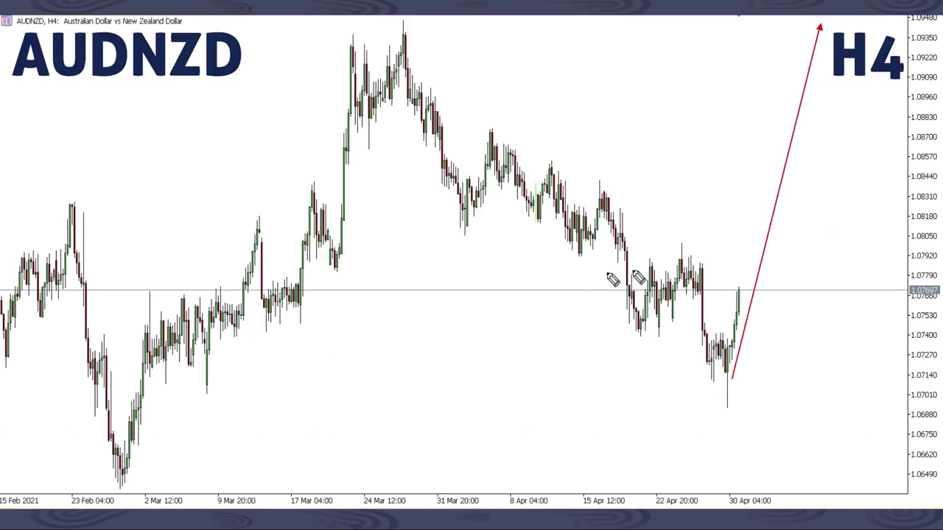
On the AUDNZD H4 chart, sketch the consolidation near 1.0790, the drop to about 1.0714 and the projected rally, and clear the ink.
mouse_move(631, 293)
mouse_down()
mouse_move(662, 289)
mouse_move(702, 260)
mouse_up()
mouse_move(672, 292)
mouse_down()
mouse_move(703, 259)
mouse_move(696, 269)
mouse_up()
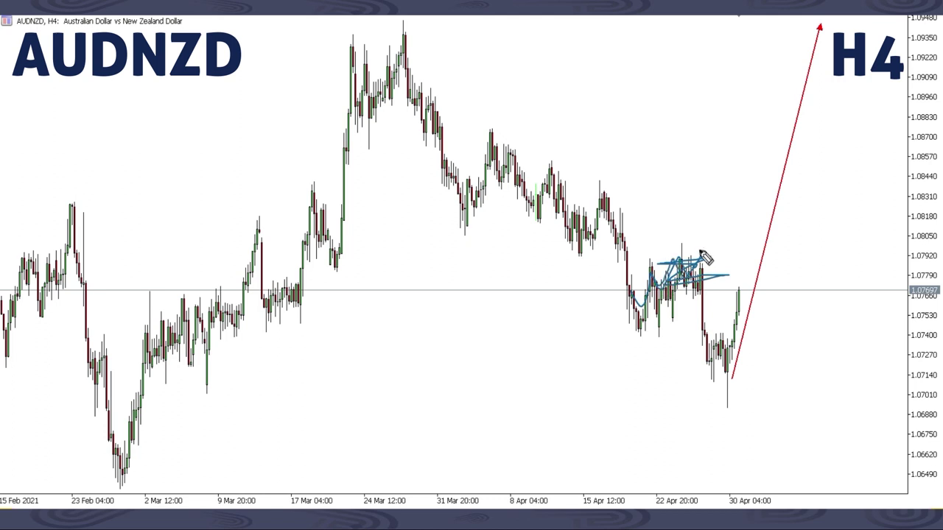
mouse_move(703, 259)
mouse_down()
mouse_move(718, 376)
mouse_move(713, 286)
mouse_move(733, 382)
mouse_move(742, 378)
mouse_move(847, 16)
mouse_up()
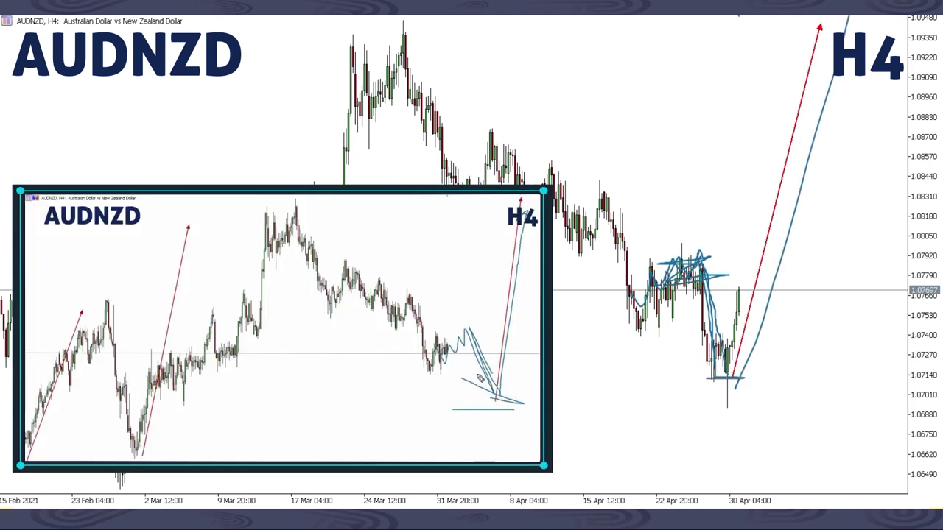
mouse_move(711, 383)
mouse_down()
mouse_move(766, 376)
mouse_move(659, 384)
mouse_up()
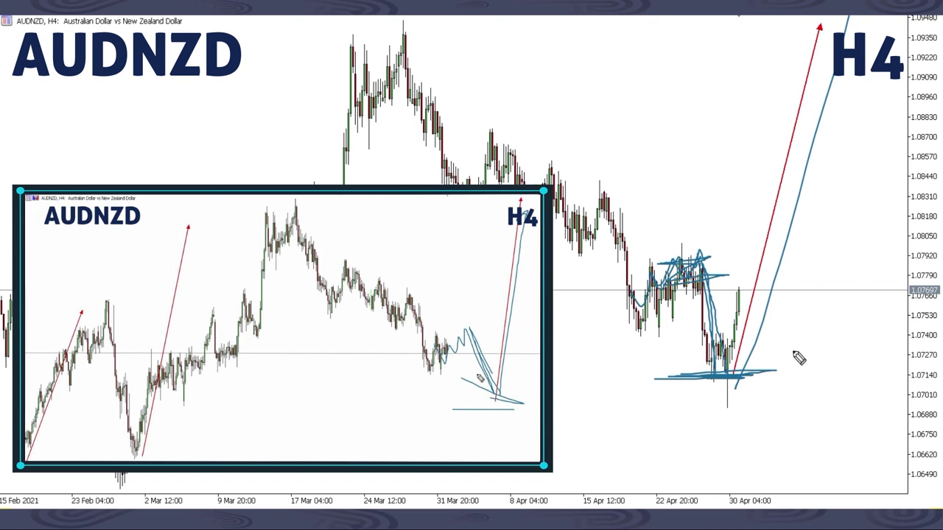
mouse_move(753, 317)
mouse_down()
mouse_move(836, 81)
mouse_move(746, 382)
mouse_move(825, 33)
mouse_up()
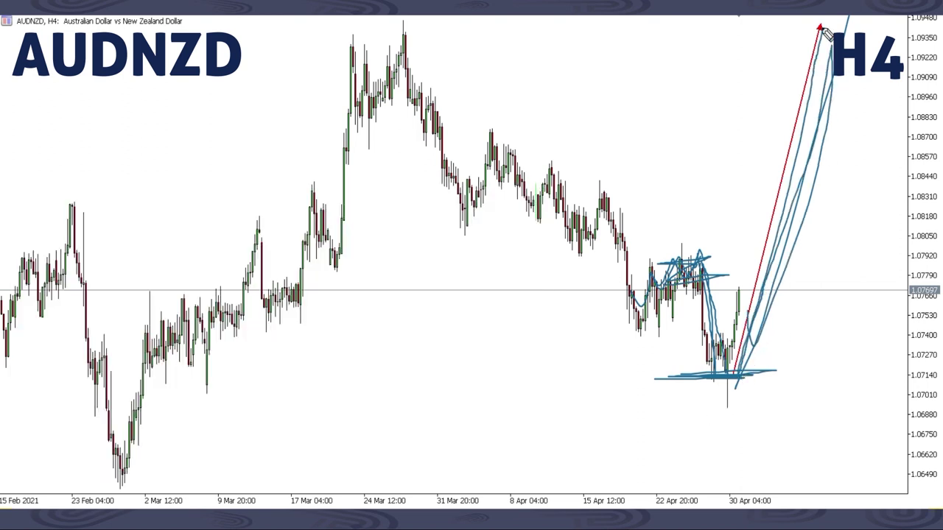
key(e)
Sketch alternative AUDNZD bullish paths, including a rise, a sideways correction near 1.0805 and a rally toward 1.0948, and clear them.
mouse_move(736, 273)
mouse_down()
mouse_move(753, 315)
mouse_move(785, 284)
mouse_move(801, 336)
mouse_move(859, 80)
mouse_move(862, 18)
mouse_move(889, 83)
mouse_up()
key(e)
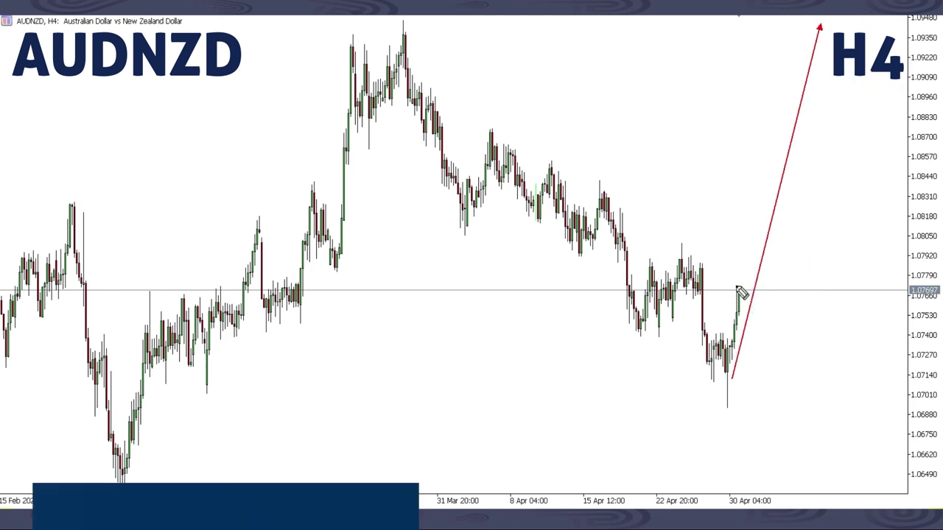
drag(736, 291, 828, 244)
mouse_move(891, 48)
mouse_down()
mouse_move(914, 78)
mouse_move(932, 16)
mouse_up()
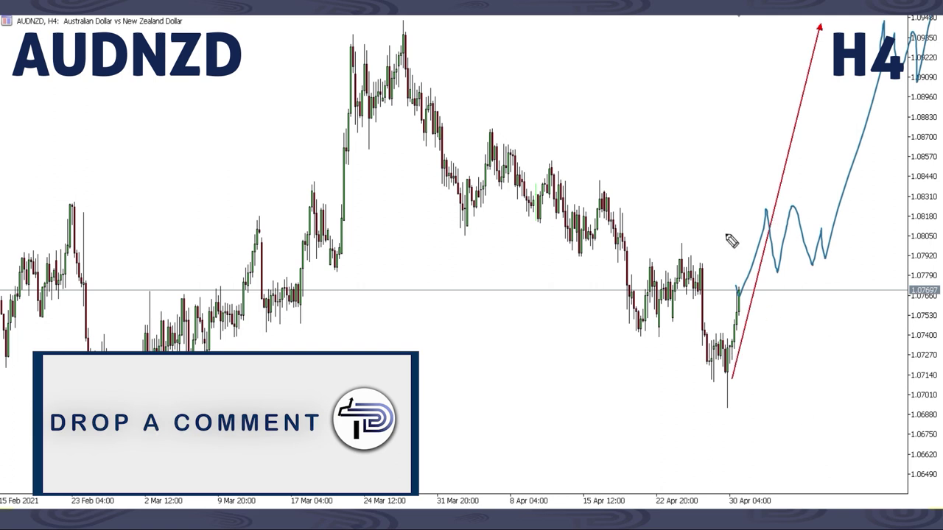
drag(759, 373, 866, 18)
key(e)
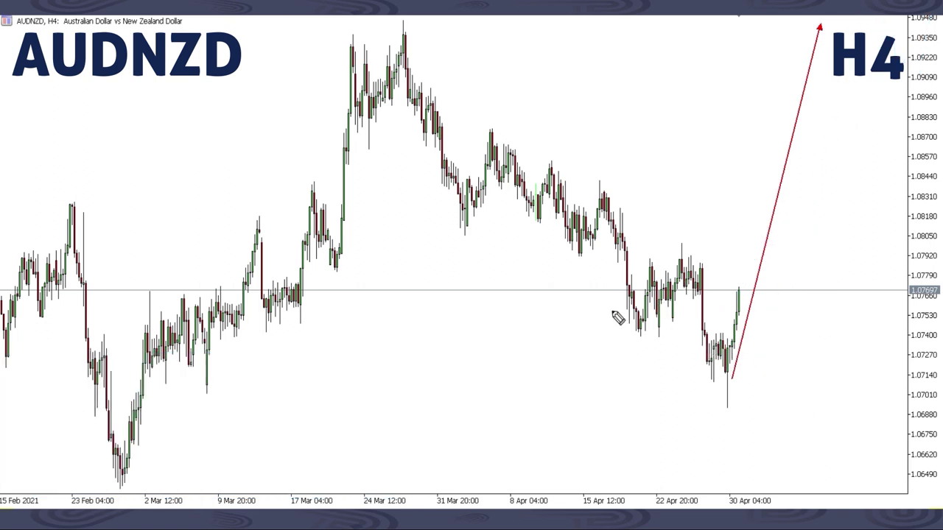
Trace the AUDNZD fall from about 1.0790, the bounce and a projected retest, marking horizontal levels at the two recent lows.
mouse_move(638, 303)
mouse_down()
mouse_move(664, 288)
mouse_move(710, 284)
mouse_move(724, 361)
mouse_up()
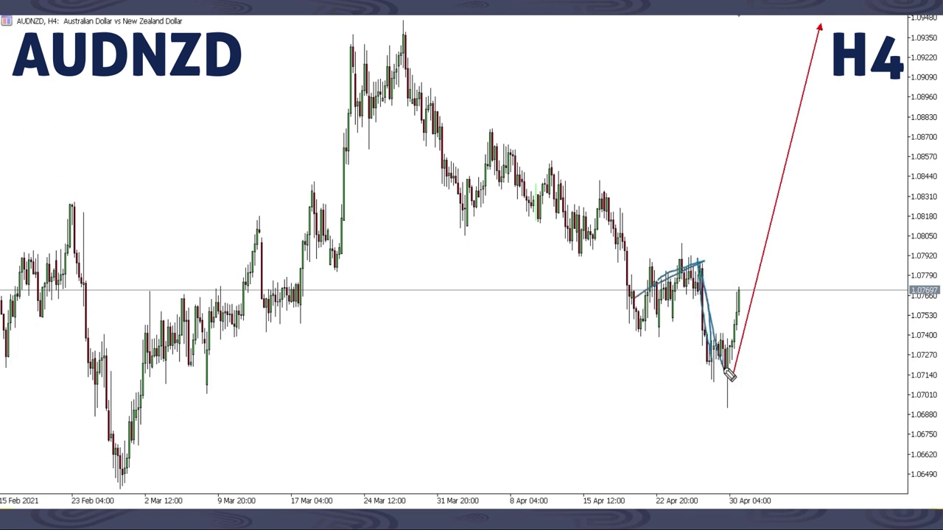
drag(698, 266, 726, 369)
mouse_move(693, 234)
mouse_down()
mouse_move(731, 369)
mouse_move(750, 305)
mouse_move(730, 373)
mouse_up()
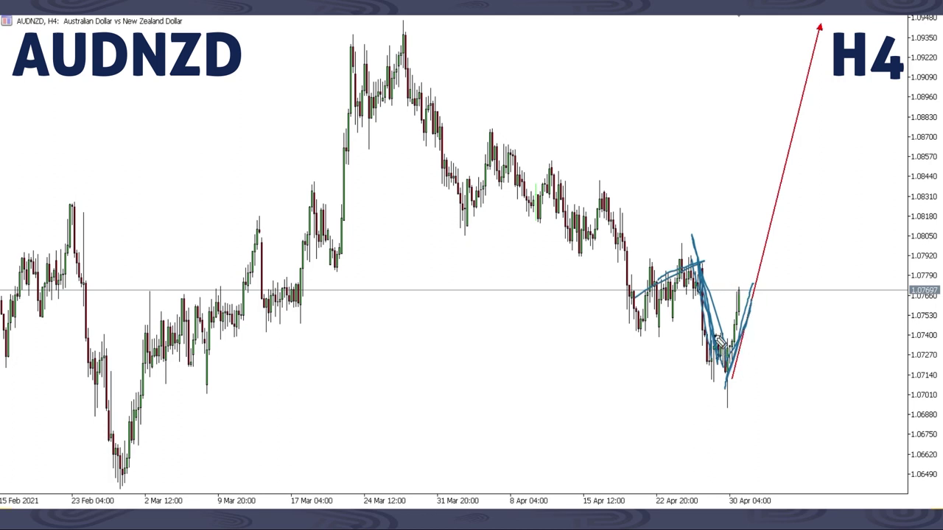
mouse_move(753, 291)
mouse_down()
mouse_move(778, 401)
mouse_move(745, 278)
mouse_up()
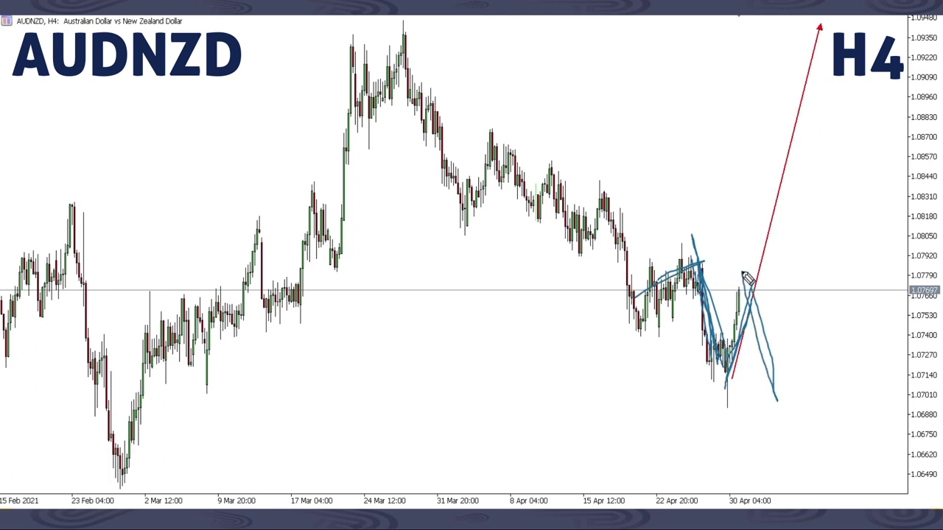
drag(701, 362, 740, 358)
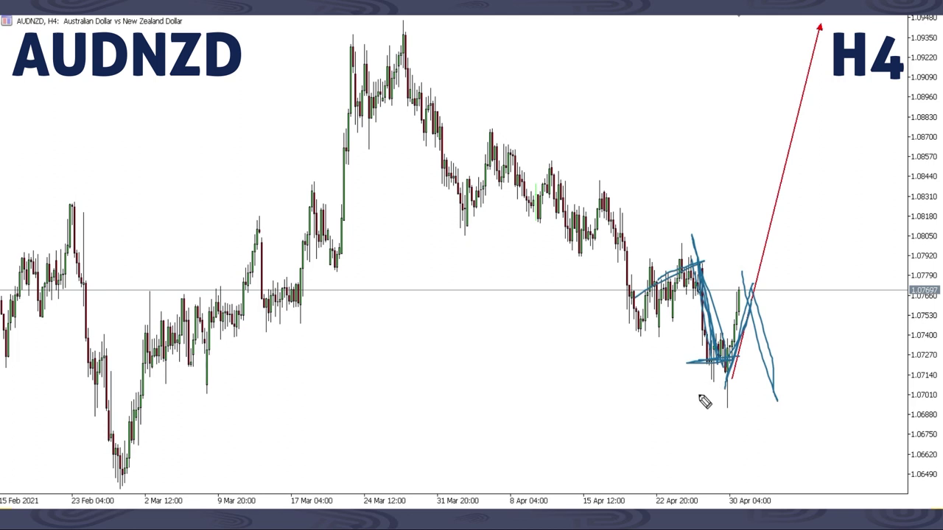
drag(701, 396, 744, 394)
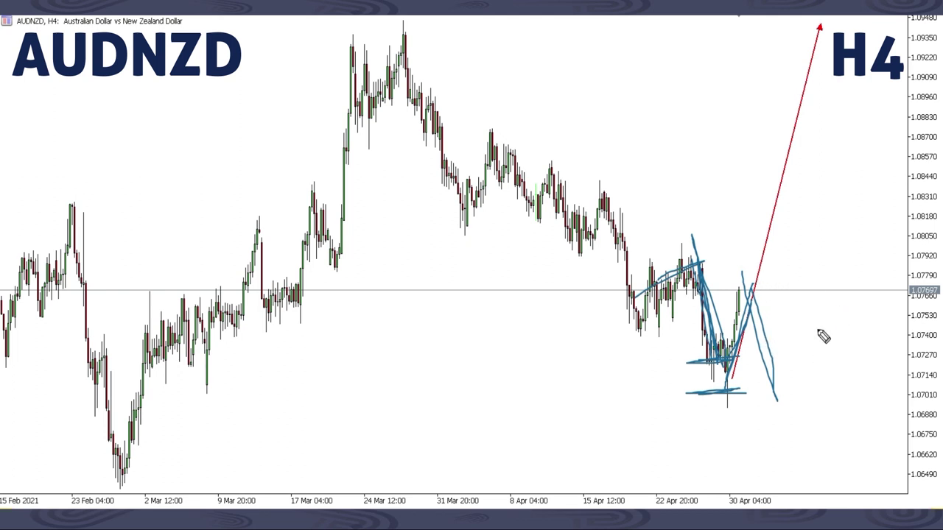
Sketch a rally arrow from the retest near 1.0701 to about 1.0948, clear the ink and redraw the bullish move along the red arrow.
drag(776, 399, 890, 16)
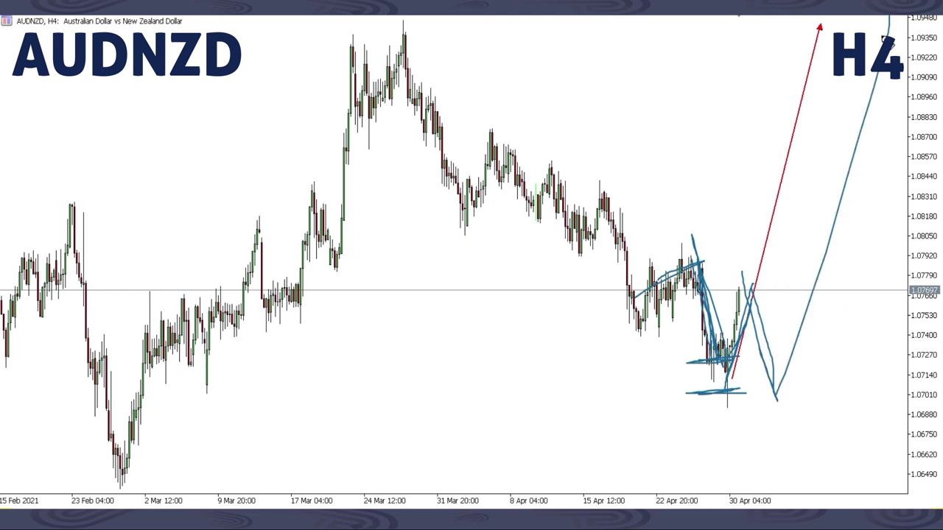
mouse_move(867, 59)
mouse_down()
mouse_move(888, 19)
mouse_move(931, 77)
mouse_up()
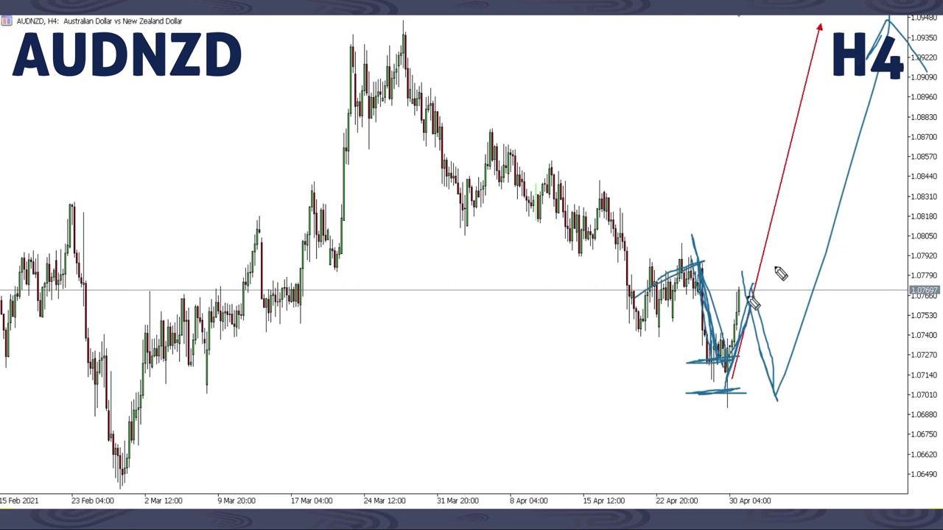
key(e)
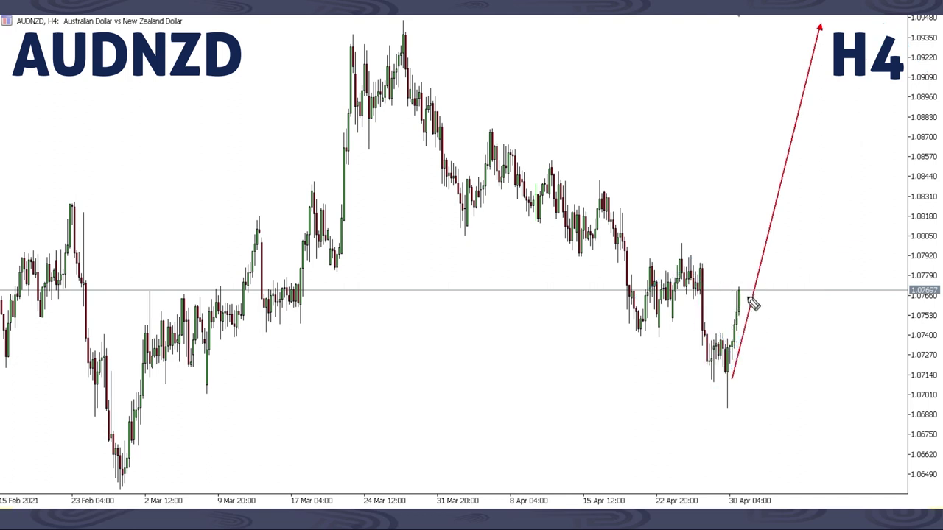
mouse_move(748, 309)
mouse_down()
mouse_move(810, 36)
mouse_move(858, 31)
mouse_move(813, 23)
mouse_up()
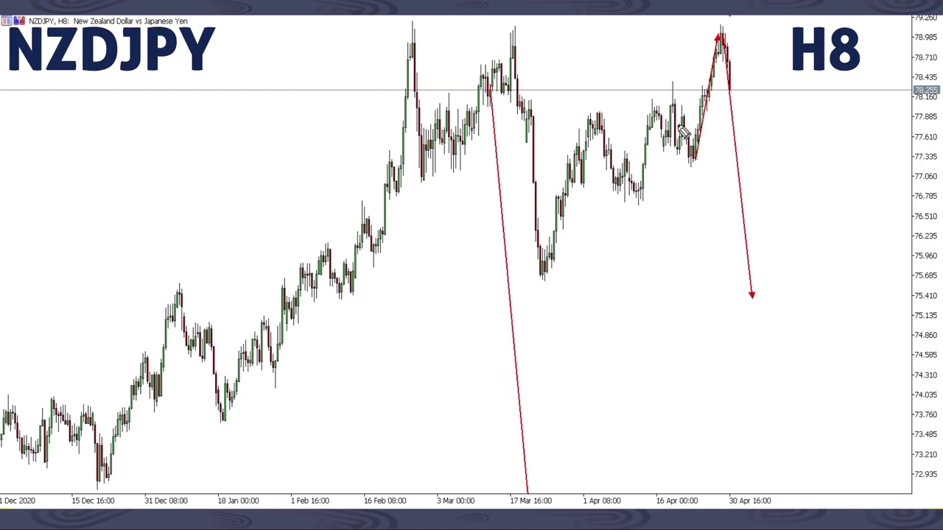
On the NZDJPY H8 chart, trace the mid-April zigzag and the rise to about 78.985, and mark the mid-April and mid-March highs.
mouse_move(656, 100)
mouse_down()
mouse_move(663, 127)
mouse_move(692, 124)
mouse_move(702, 151)
mouse_move(726, 46)
mouse_move(695, 169)
mouse_move(722, 39)
mouse_up()
drag(698, 156, 721, 50)
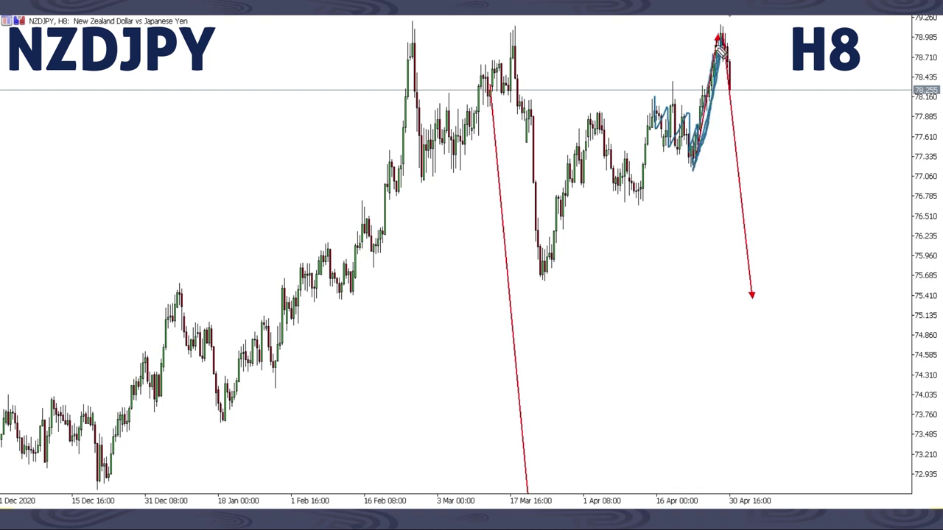
mouse_move(645, 101)
mouse_down()
mouse_move(654, 94)
mouse_move(617, 95)
mouse_up()
drag(495, 33, 543, 30)
drag(459, 19, 554, 30)
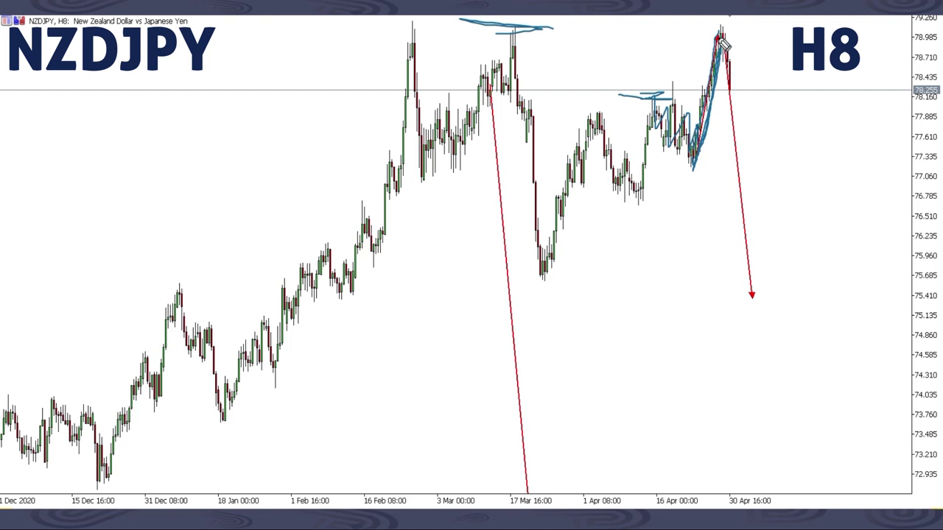
Mark the late-April NZDJPY high and sketch alternative bearish paths falling to between about 75.2 and 75.7, clearing the ink between versions.
mouse_move(696, 32)
mouse_down()
mouse_move(744, 31)
mouse_move(758, 310)
mouse_move(737, 29)
mouse_up()
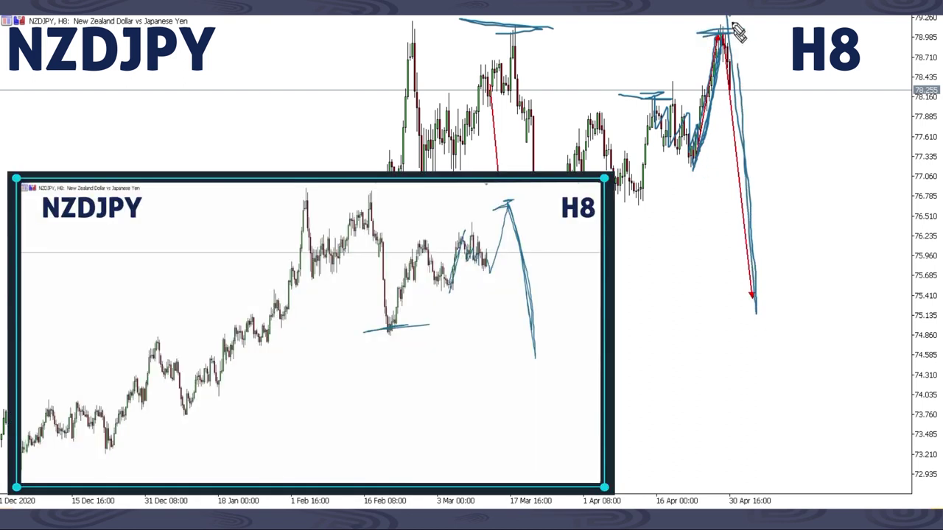
mouse_move(691, 177)
mouse_down()
mouse_move(725, 37)
mouse_move(693, 164)
mouse_move(724, 39)
mouse_move(741, 297)
mouse_move(745, 238)
mouse_up()
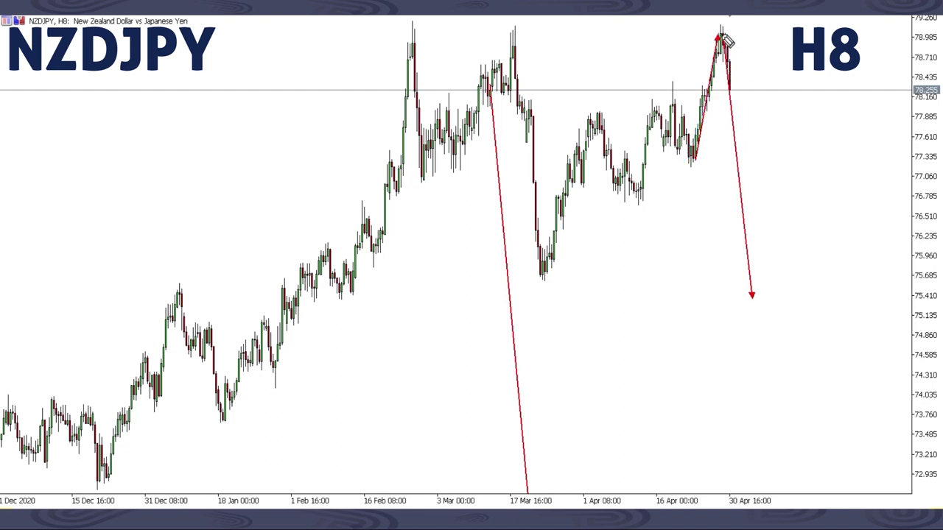
mouse_move(725, 38)
mouse_down()
mouse_move(734, 103)
mouse_move(760, 59)
mouse_move(770, 283)
mouse_move(777, 256)
mouse_up()
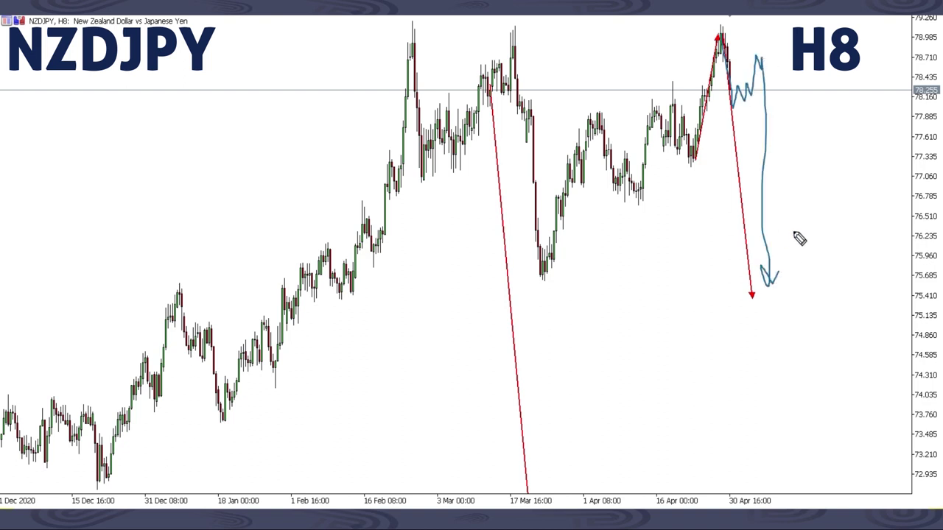
mouse_move(733, 86)
mouse_down()
mouse_move(744, 157)
mouse_move(786, 99)
mouse_move(818, 280)
mouse_up()
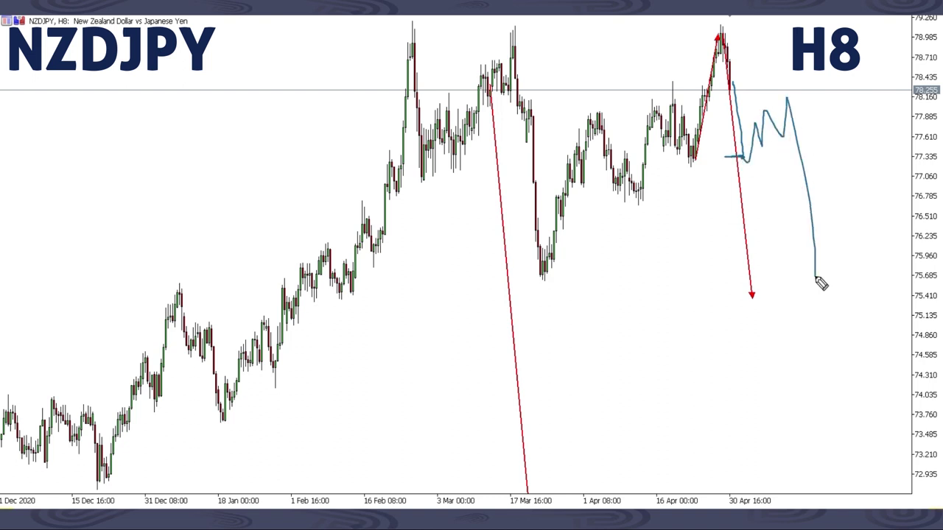
key(e)
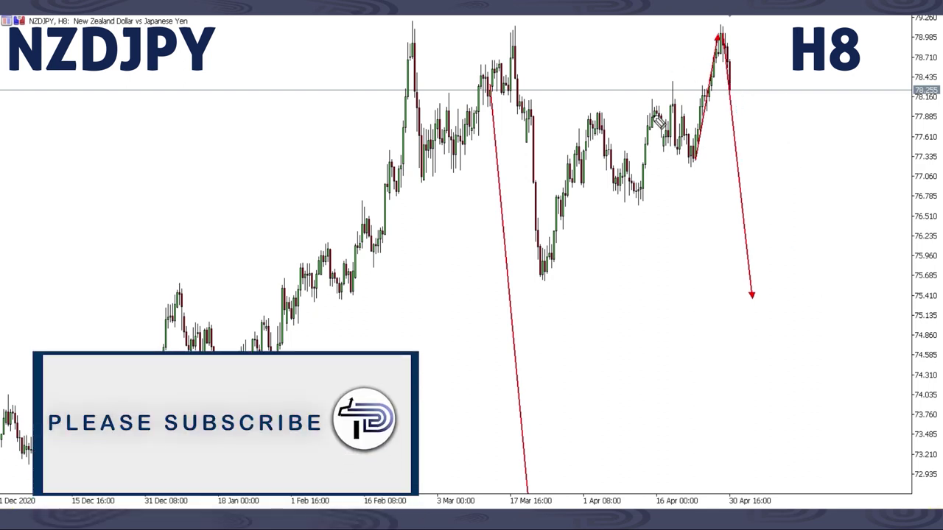
Draw one curved arrow pointing at the mid-April NZDJPY high and another pointing at the projected area near 77.61 beside the red arrow.
mouse_move(595, 54)
mouse_down()
mouse_move(653, 78)
mouse_move(657, 68)
mouse_move(635, 86)
mouse_up()
mouse_move(818, 108)
mouse_down()
mouse_move(787, 105)
mouse_move(764, 131)
mouse_move(780, 137)
mouse_up()
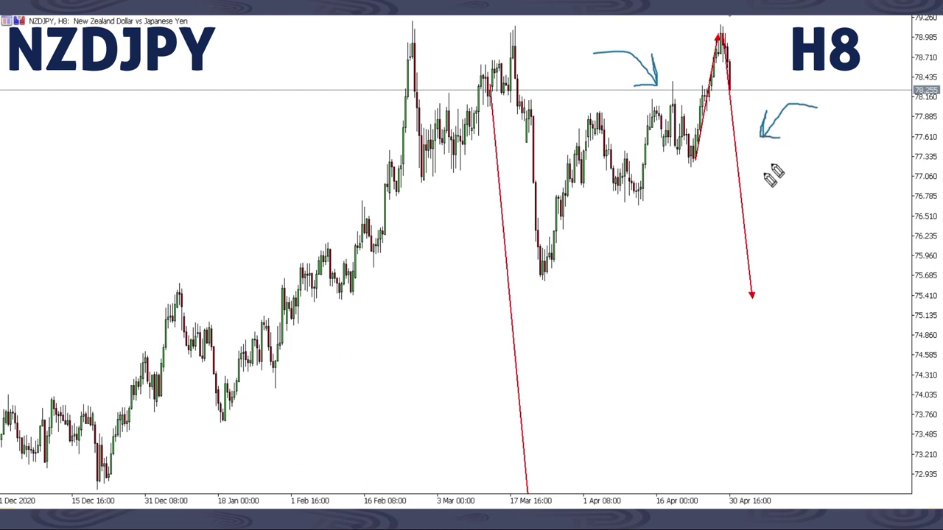
Draw more freehand arrows on the NZDJPY chart, pointing at the late-April low from below and at the falling red arrow.
drag(714, 194, 712, 249)
mouse_move(705, 204)
mouse_down()
mouse_move(725, 193)
mouse_move(736, 210)
mouse_up()
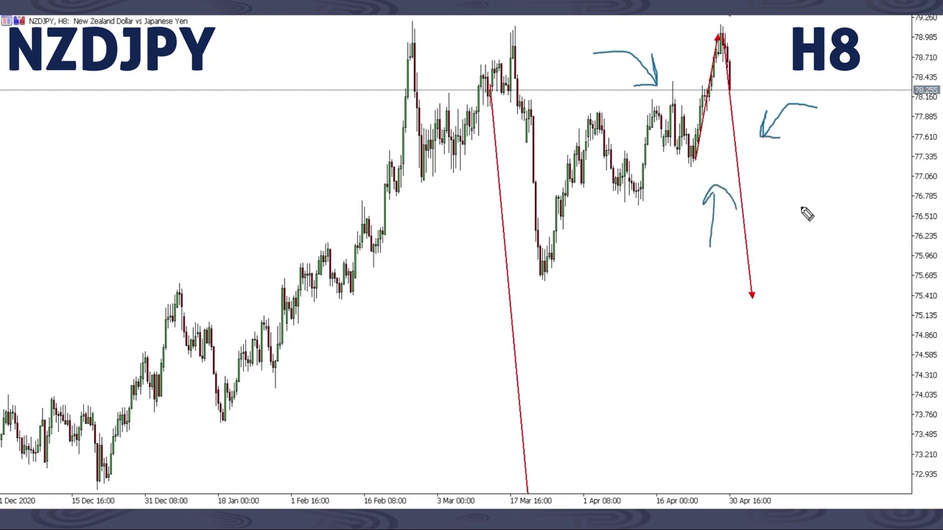
drag(817, 228, 772, 178)
drag(772, 177, 792, 177)
drag(675, 170, 644, 198)
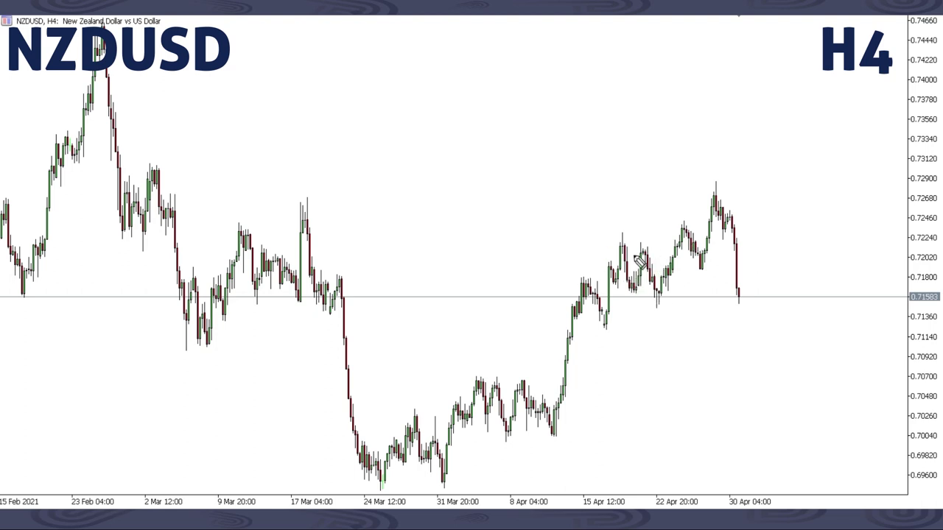
On the NZDUSD H4 chart, trace the late-April swings, draw a red arrow falling to about 0.7090 and underline the April lows, clearing the blue ink.
mouse_move(634, 255)
mouse_down()
mouse_move(655, 289)
mouse_move(709, 215)
mouse_move(732, 333)
mouse_up()
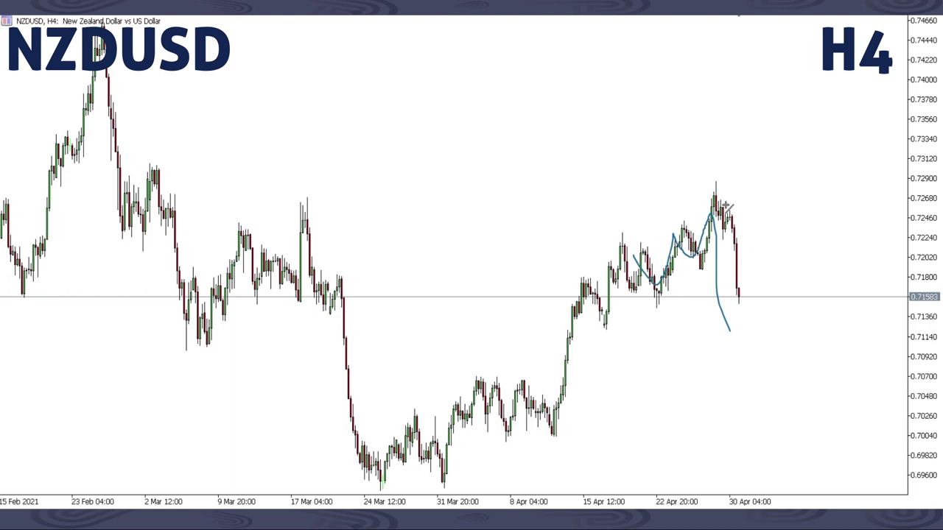
drag(726, 205, 751, 361)
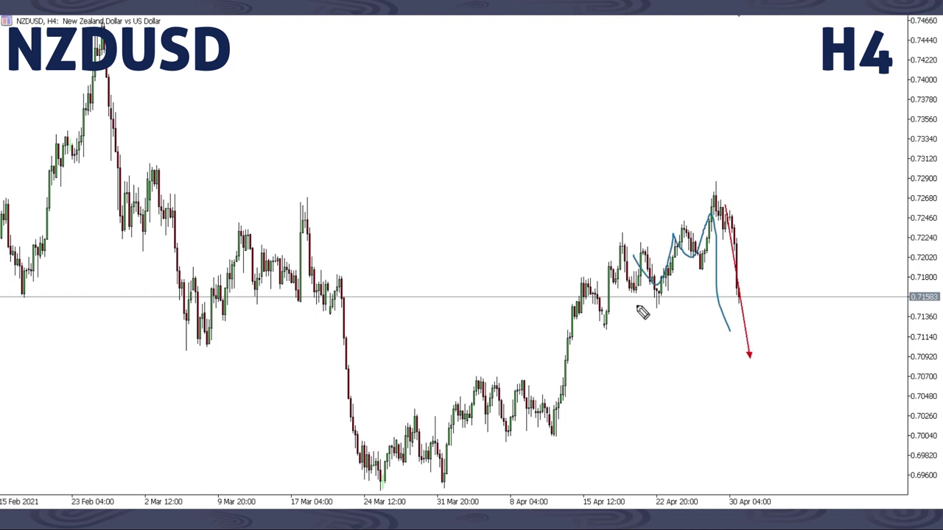
drag(636, 304, 738, 293)
drag(583, 320, 642, 318)
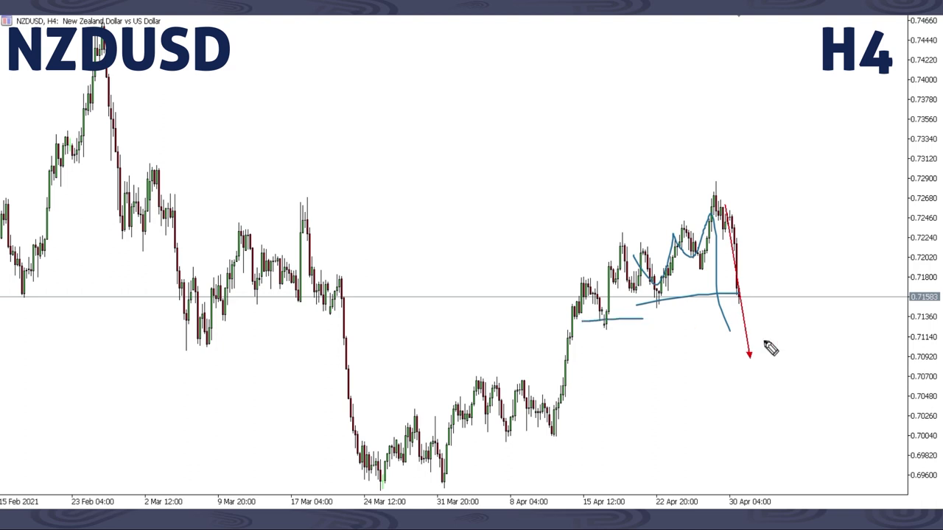
mouse_move(728, 357)
mouse_down()
mouse_move(774, 345)
mouse_move(777, 335)
mouse_move(753, 349)
mouse_move(744, 333)
mouse_move(716, 330)
mouse_up()
key(e)
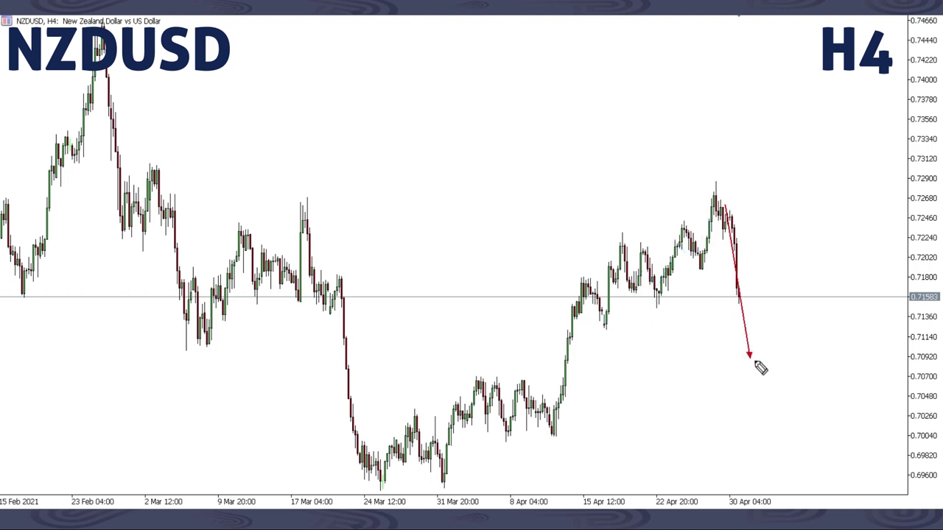
Sketch repeated NZDUSD rally paths from about 0.7070 up to about 0.7345, mark the late-April high and clear the blue ink.
mouse_move(753, 359)
mouse_down()
mouse_move(823, 210)
mouse_move(828, 145)
mouse_up()
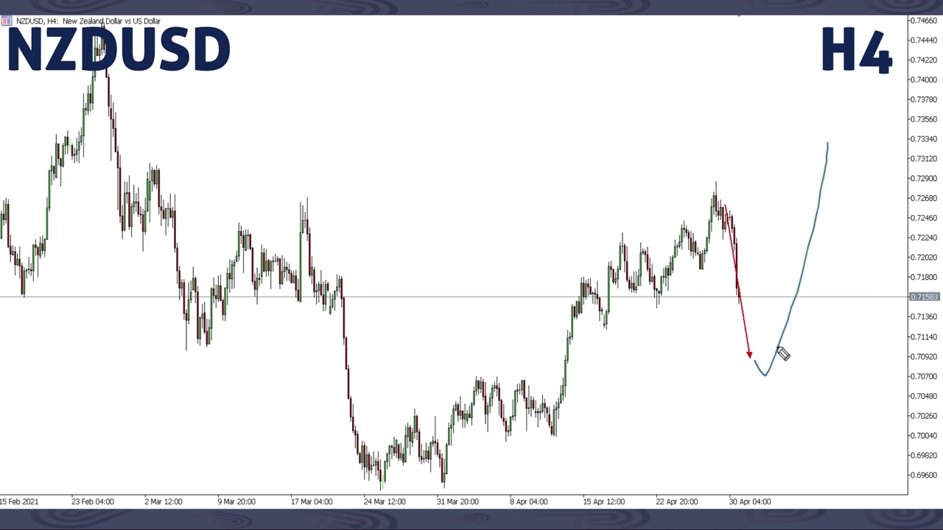
drag(769, 374, 841, 156)
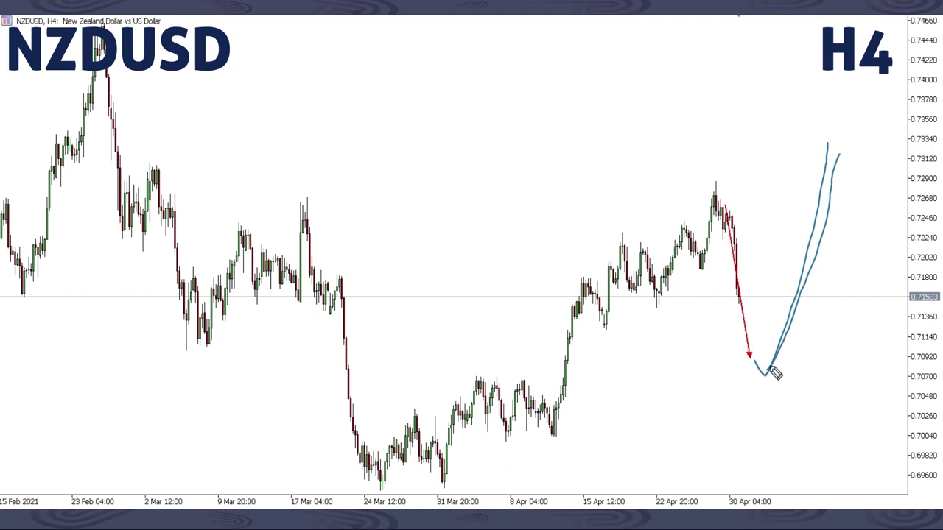
drag(770, 370, 840, 129)
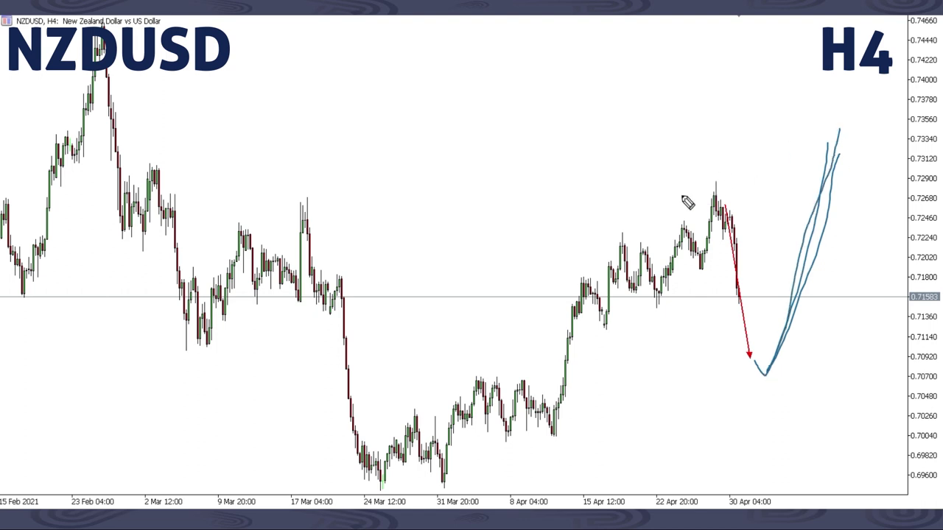
mouse_move(744, 198)
mouse_down()
mouse_move(682, 198)
mouse_move(754, 199)
mouse_up()
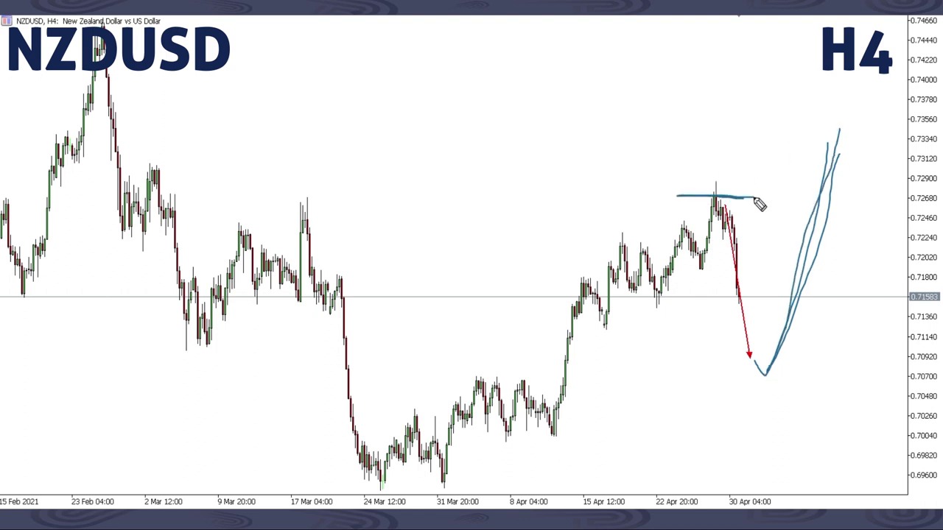
key(e)
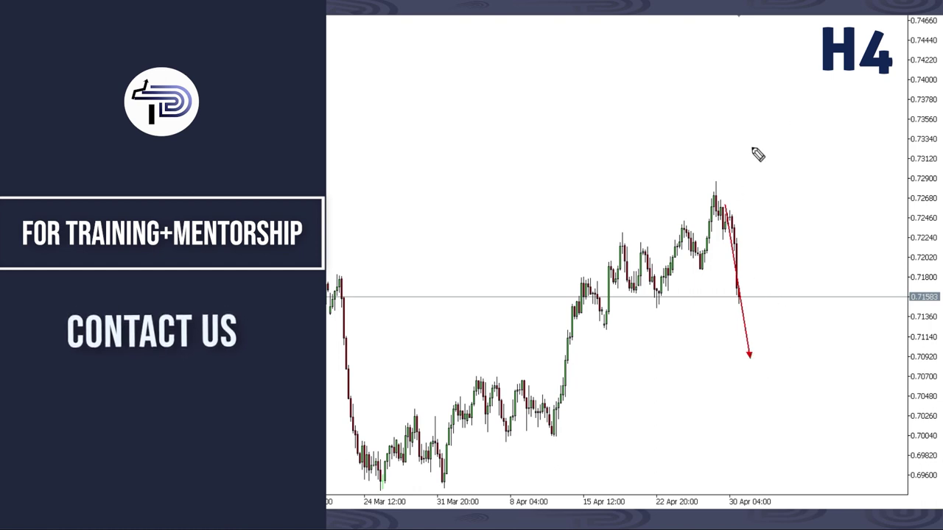
Draw curved freehand arrows around the late-April NZDUSD swings, above the highs and below the lows.
mouse_move(752, 148)
mouse_down()
mouse_move(675, 183)
mouse_move(706, 169)
mouse_up()
mouse_move(733, 112)
mouse_down()
mouse_move(645, 148)
mouse_move(674, 140)
mouse_up()
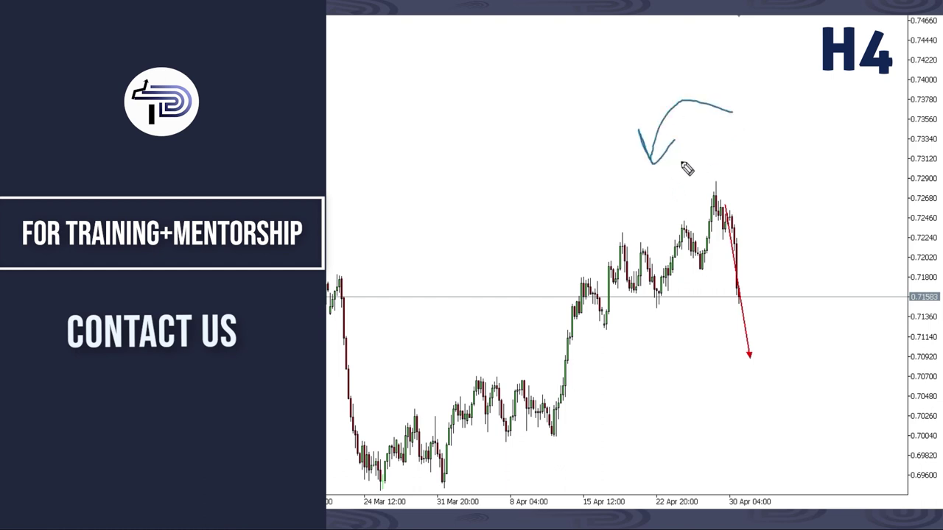
drag(668, 339, 736, 426)
mouse_move(690, 315)
mouse_down()
mouse_move(667, 330)
mouse_move(693, 379)
mouse_up()
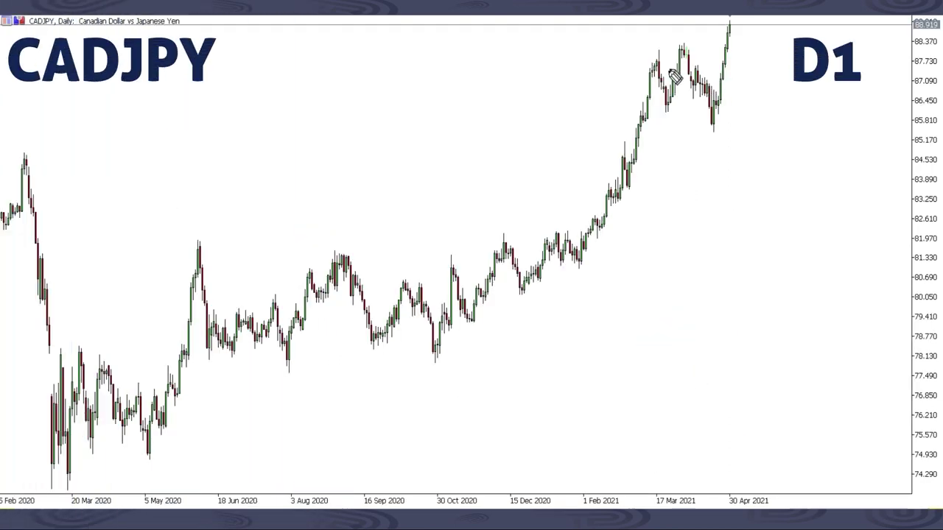
On the CADJPY daily chart, repeatedly trace the pullback from the March highs to the April low and the rally to about 88.9, and clear the ink.
drag(669, 39, 719, 117)
mouse_move(731, 17)
mouse_down()
mouse_move(726, 137)
mouse_move(741, 36)
mouse_up()
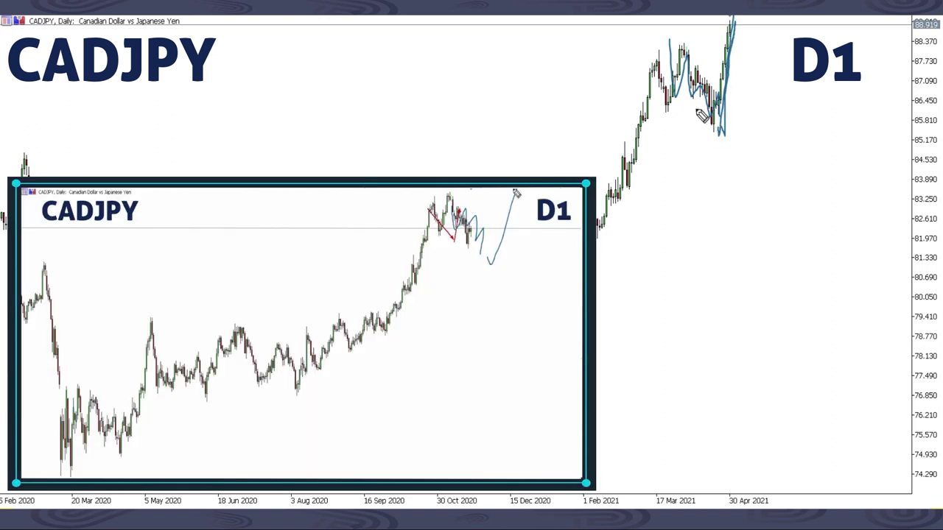
mouse_move(670, 62)
mouse_down()
mouse_move(727, 135)
mouse_move(740, 43)
mouse_up()
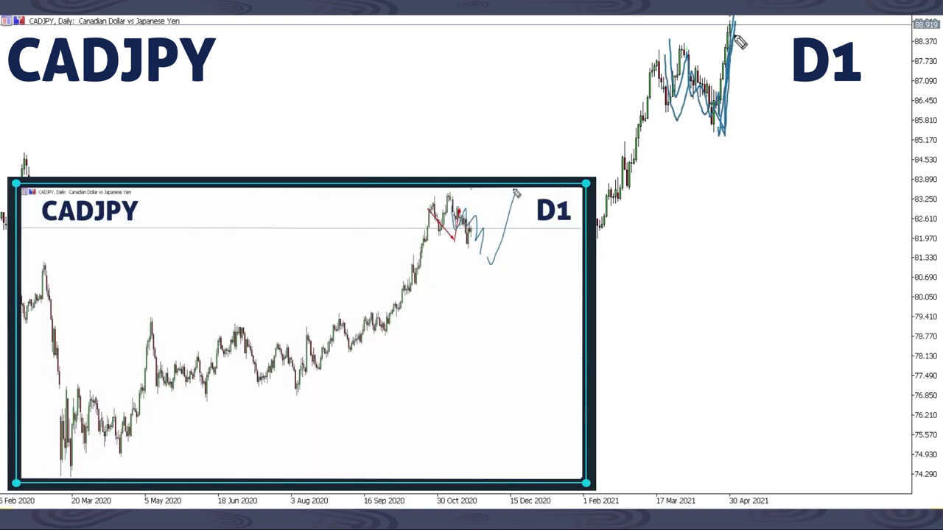
mouse_move(676, 64)
mouse_down()
mouse_move(712, 111)
mouse_move(734, 23)
mouse_up()
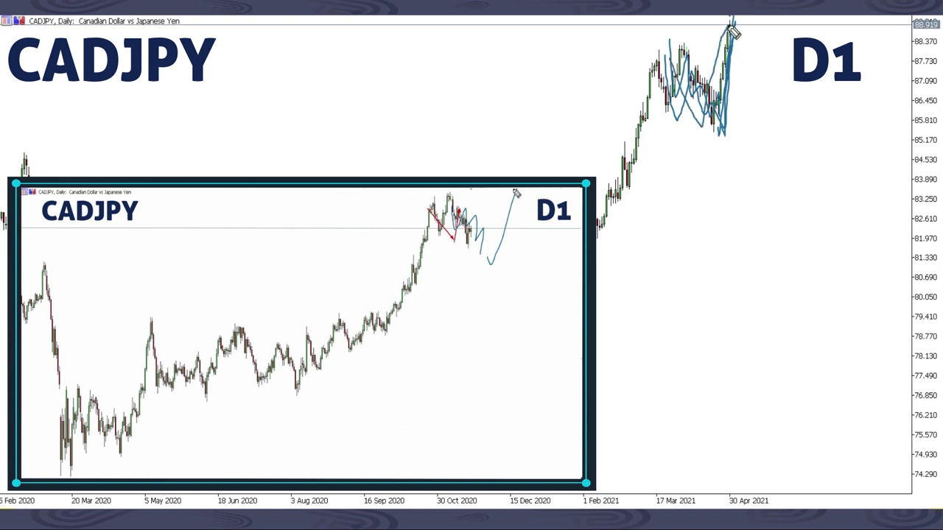
drag(698, 118, 744, 25)
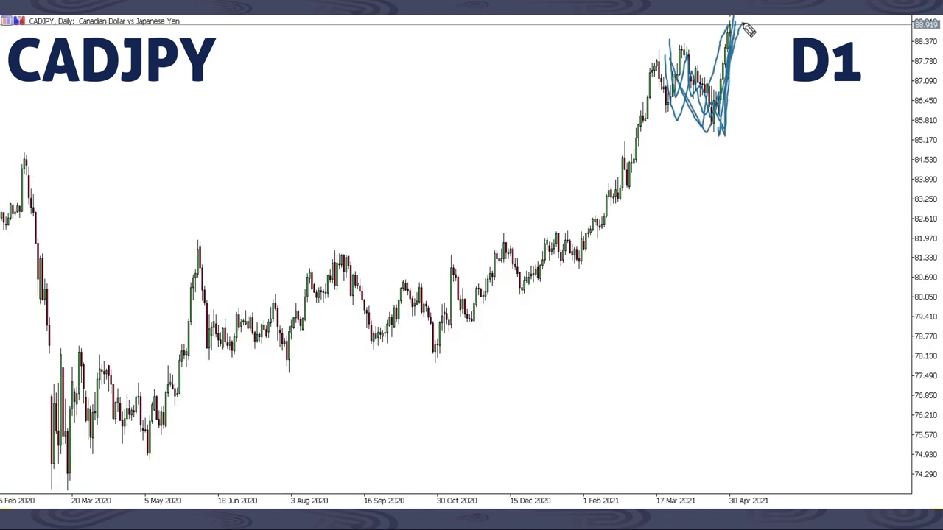
key(e)
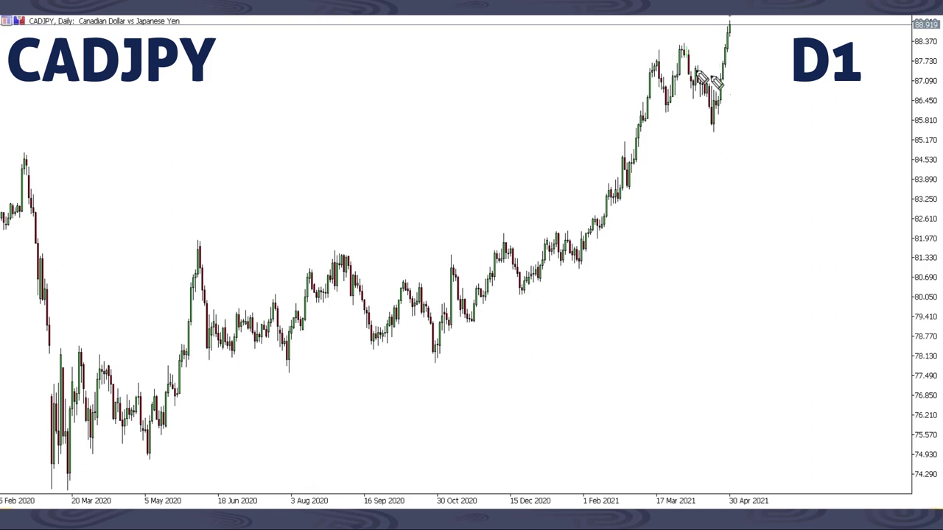
Sketch strokes beside the late-April CADJPY rally, clear the ink and draw two freehand arrows next to the latest price move.
drag(781, 104, 825, 89)
key(e)
mouse_move(794, 38)
mouse_down()
mouse_move(743, 71)
mouse_move(770, 77)
mouse_up()
mouse_move(778, 159)
mouse_down()
mouse_move(711, 155)
mouse_move(743, 190)
mouse_up()
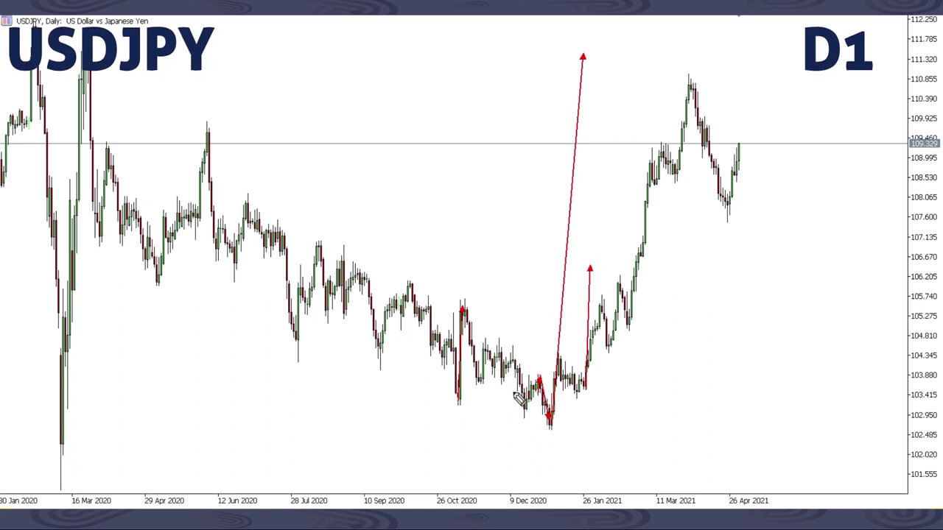
On the USDJPY daily chart, circle the base near 103.4 and mark the zone of the high around 110.9, clearing the ink at the end.
drag(518, 398, 593, 394)
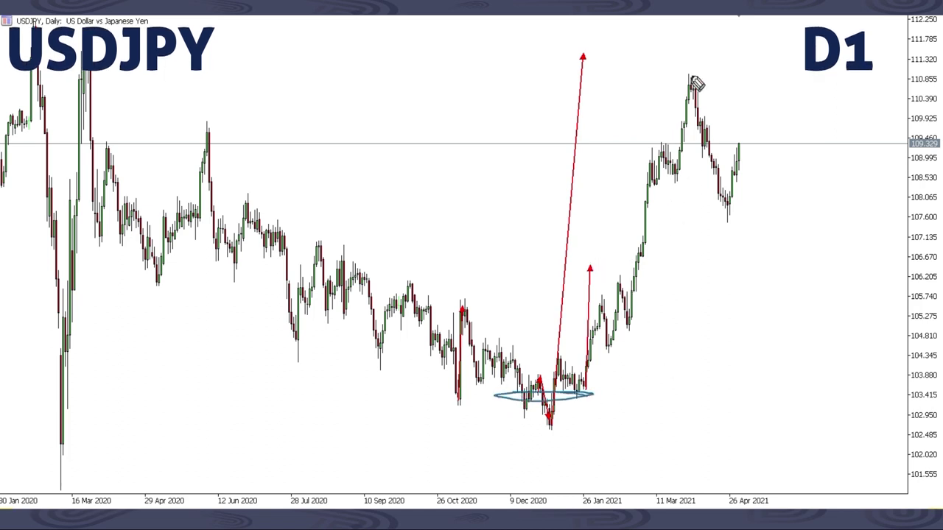
mouse_move(598, 81)
mouse_down()
mouse_move(703, 86)
mouse_move(598, 68)
mouse_up()
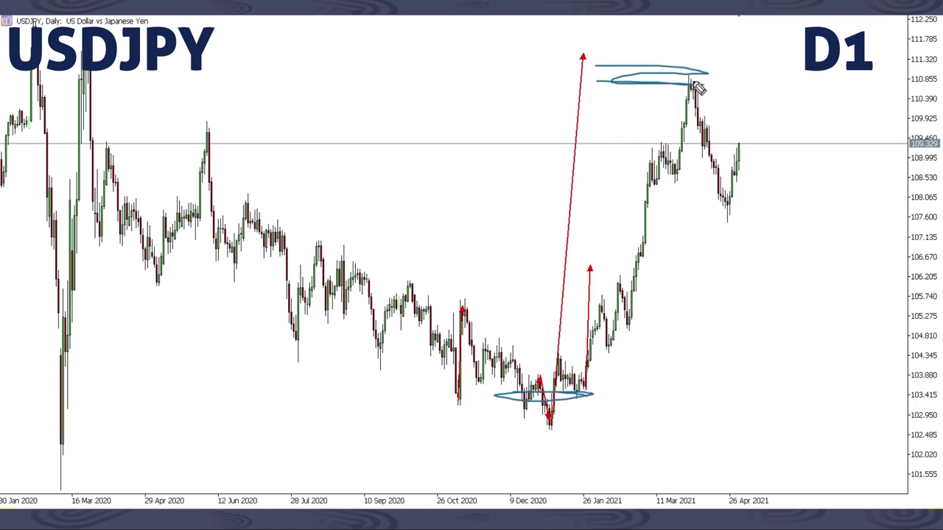
mouse_move(698, 88)
mouse_down()
mouse_move(718, 195)
mouse_move(777, 185)
mouse_move(808, 146)
mouse_move(842, 255)
mouse_move(908, 81)
mouse_move(912, 35)
mouse_move(937, 76)
mouse_up()
key(e)
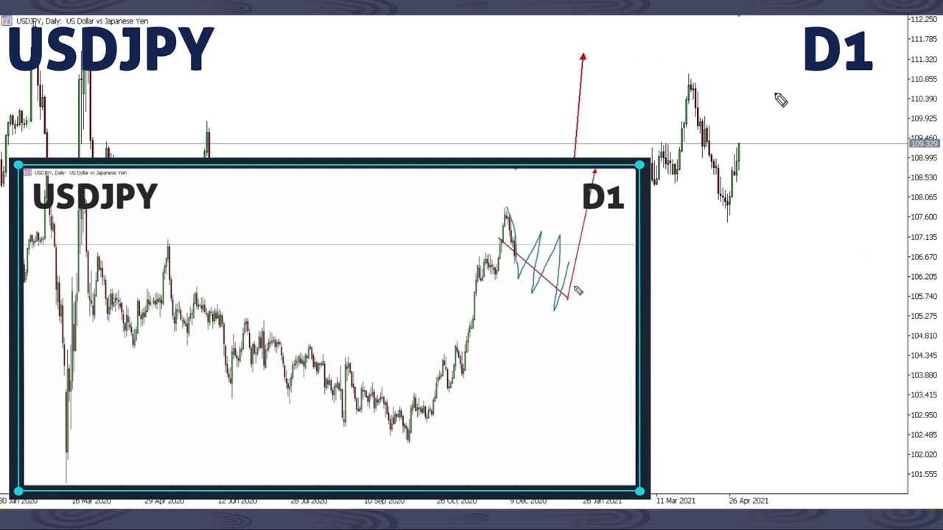
Trace the USDJPY drop from its marked high to about 107.6 and a rebound to about 110.1, and clear the ink.
mouse_move(693, 79)
mouse_down()
mouse_move(721, 206)
mouse_move(762, 123)
mouse_move(752, 110)
mouse_move(773, 110)
mouse_up()
mouse_move(662, 75)
mouse_down()
mouse_move(713, 75)
mouse_move(669, 76)
mouse_up()
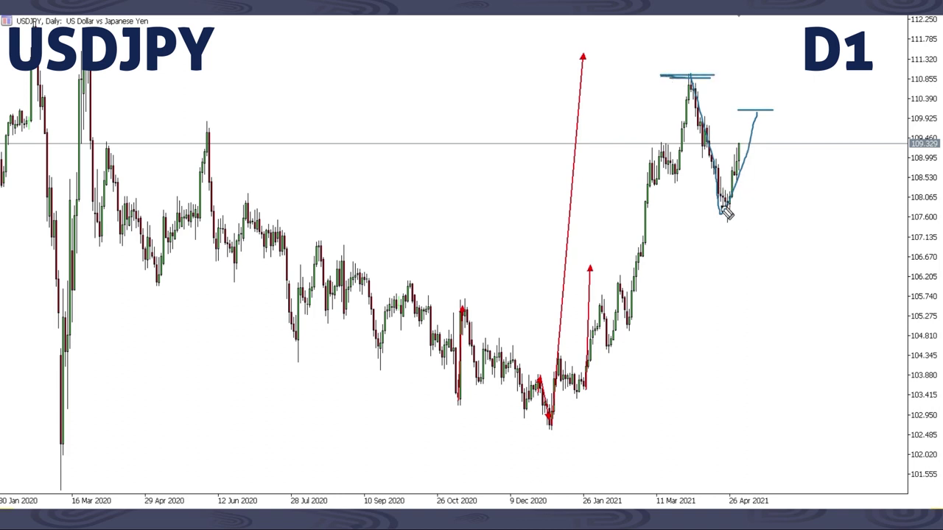
mouse_move(727, 213)
mouse_down()
mouse_move(721, 204)
mouse_move(756, 211)
mouse_move(755, 120)
mouse_up()
key(e)
key(e)
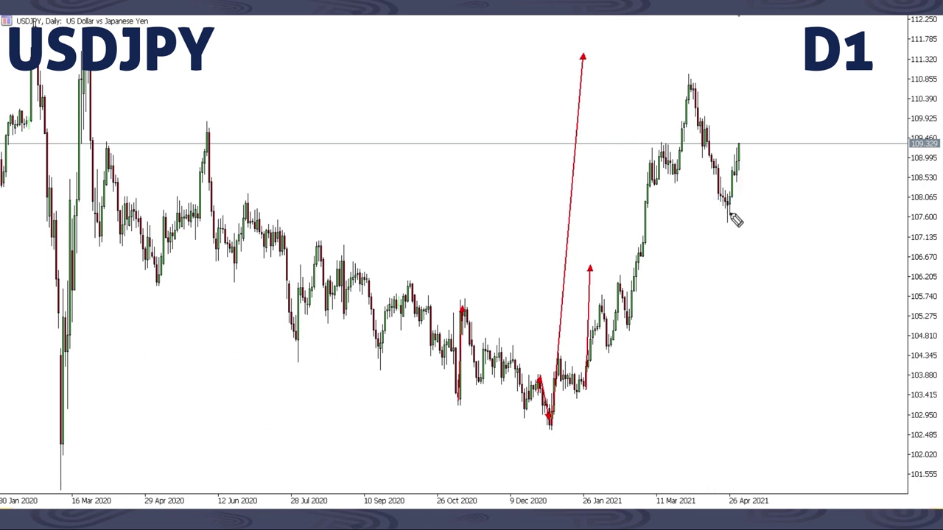
Sketch a USDJPY path from about 107.6 through 110.1, dipping to about 106.3 before rallying past 112.2, and clear the ink.
mouse_move(733, 216)
mouse_down()
mouse_move(718, 220)
mouse_move(741, 114)
mouse_move(791, 218)
mouse_move(837, 137)
mouse_move(855, 264)
mouse_move(913, 15)
mouse_up()
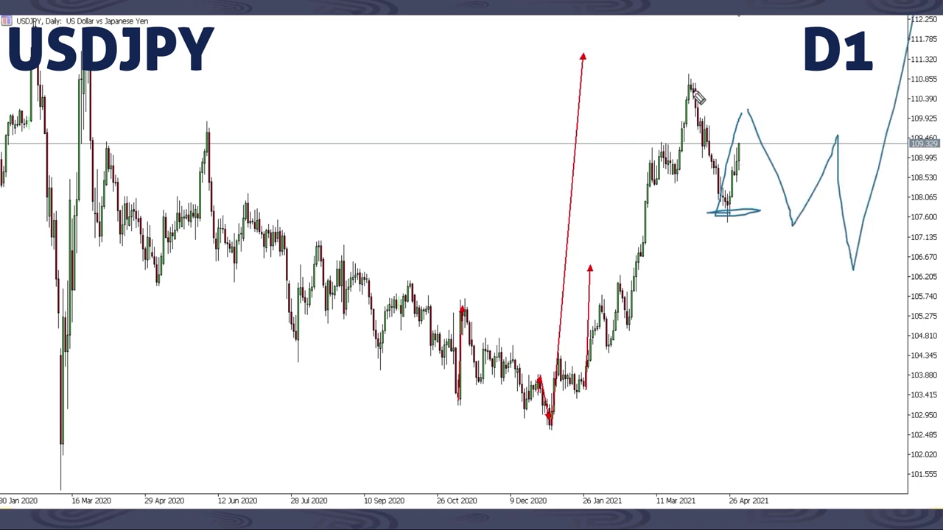
drag(691, 89, 715, 92)
key(e)
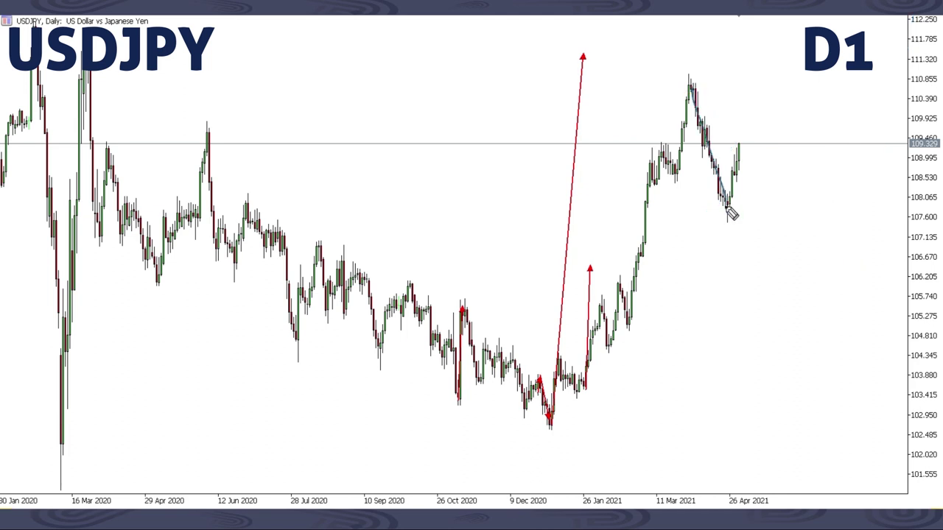
Sketch a descending USDJPY zigzag from the April low down to about 106.2 and mark a possible ceiling near 110.2.
mouse_move(726, 199)
mouse_down()
mouse_move(766, 136)
mouse_move(810, 163)
mouse_move(838, 278)
mouse_up()
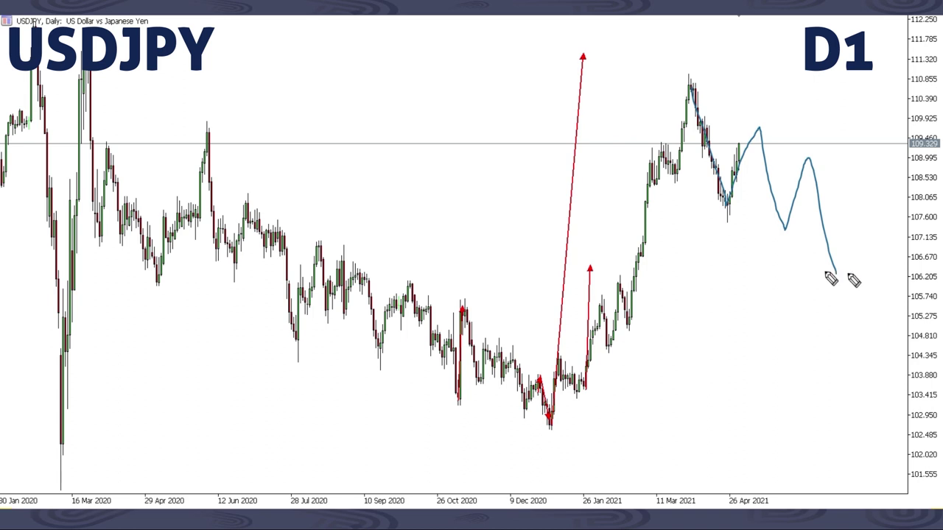
mouse_move(721, 205)
mouse_down()
mouse_move(761, 109)
mouse_move(737, 105)
mouse_move(761, 113)
mouse_up()
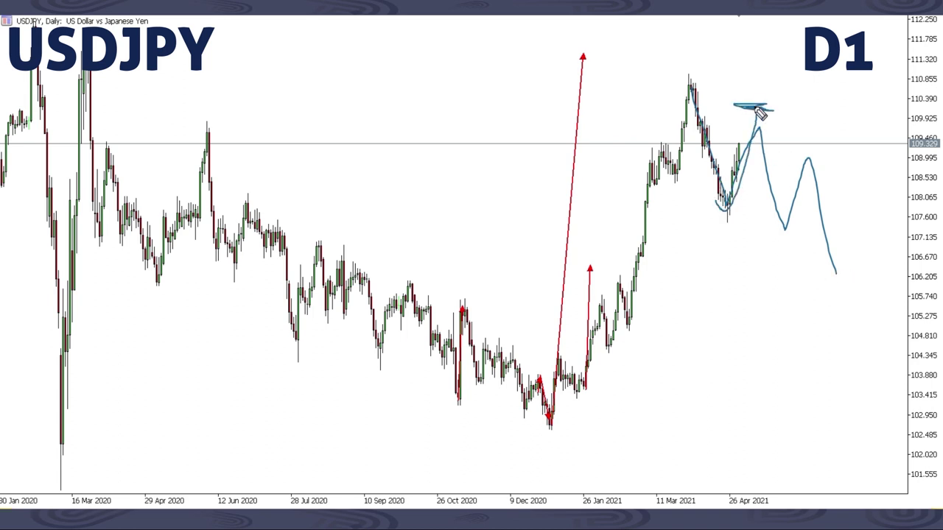
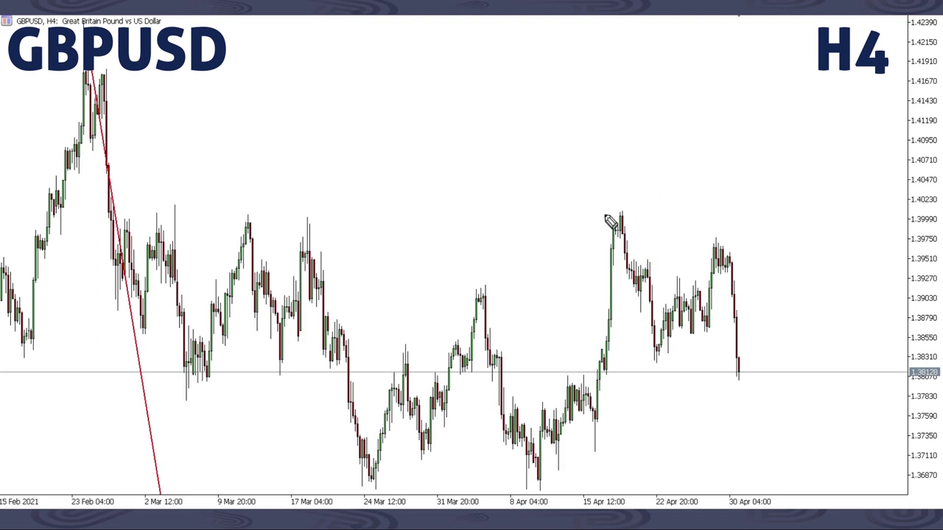
On the GBPUSD H4 chart, trace the swings down from the mid-April high and sketch a rally arrow to about 1.412, clearing the ink after each.
mouse_move(623, 230)
mouse_down()
mouse_move(655, 347)
mouse_move(692, 349)
mouse_move(726, 252)
mouse_move(742, 372)
mouse_up()
drag(697, 309, 781, 363)
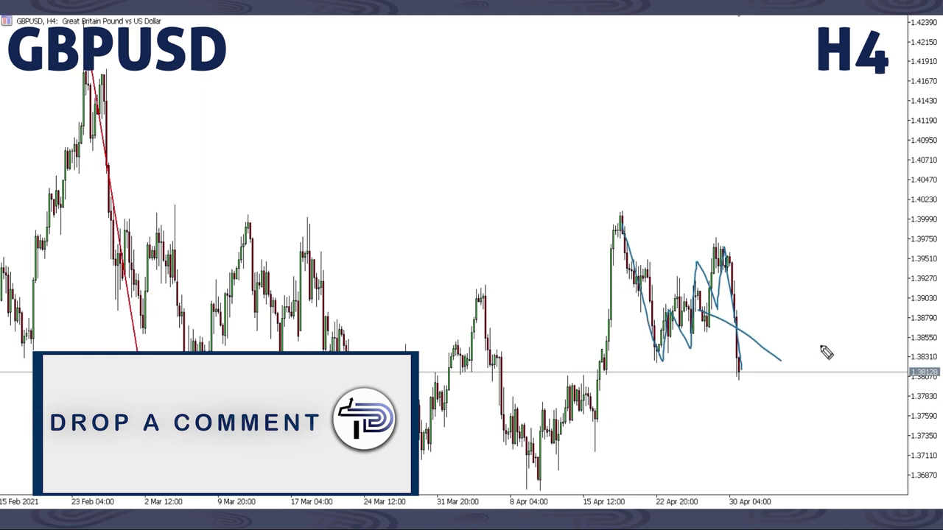
key(e)
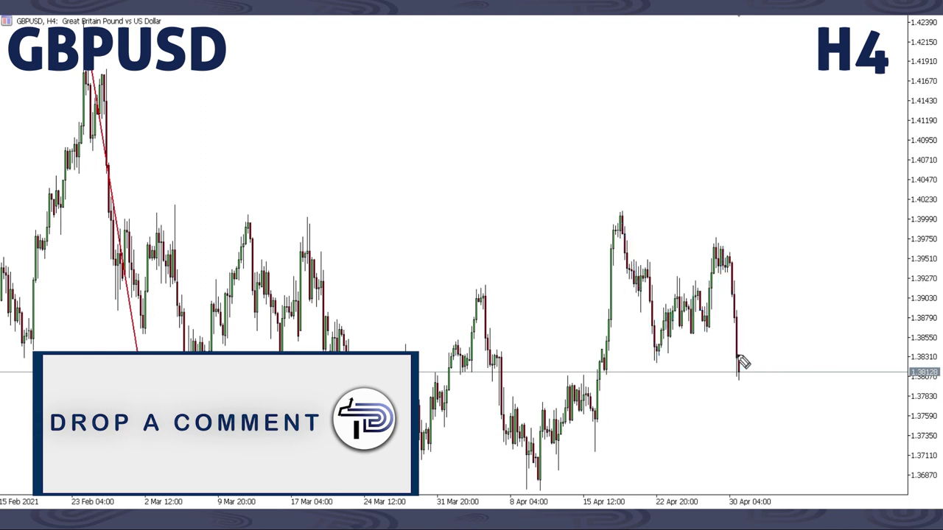
mouse_move(796, 401)
mouse_down()
mouse_move(852, 119)
mouse_move(871, 199)
mouse_up()
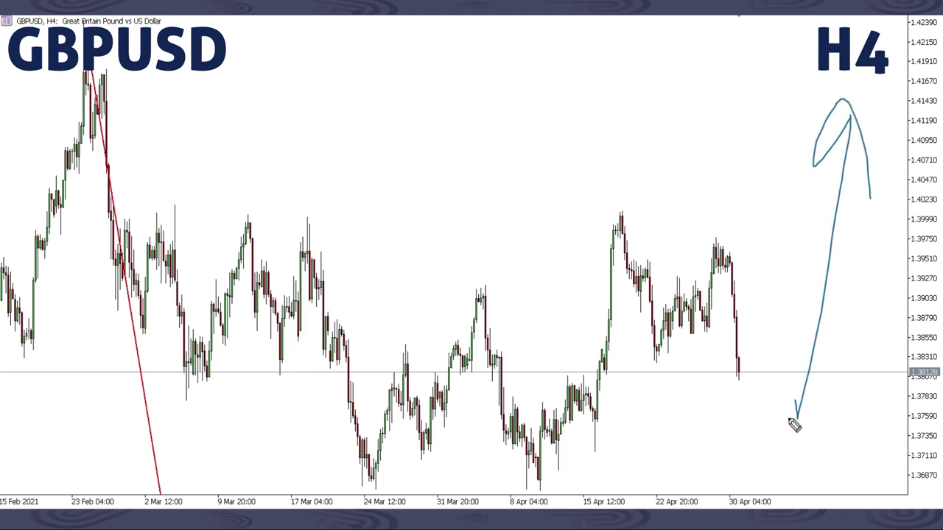
key(e)
Sketch a GBPUSD path rising to about 1.392, dropping to about 1.373 and rallying to about 1.411, and mark the descending highs.
mouse_move(738, 370)
mouse_down()
mouse_move(769, 343)
mouse_move(803, 284)
mouse_move(804, 416)
mouse_move(814, 440)
mouse_up()
mouse_move(866, 277)
mouse_down()
mouse_move(891, 137)
mouse_move(876, 137)
mouse_move(901, 132)
mouse_up()
drag(772, 289, 829, 290)
drag(692, 242, 745, 244)
drag(585, 212, 686, 227)
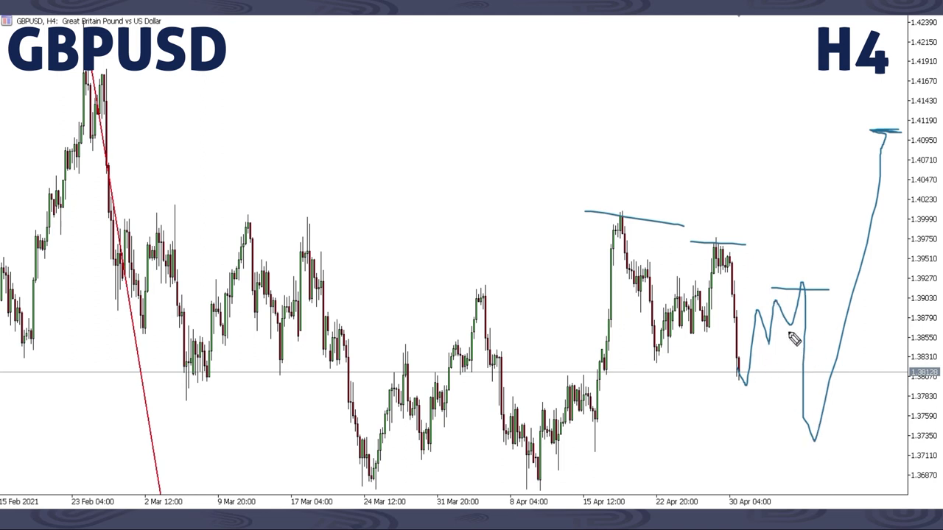
Retrace the projected GBPUSD pullback and drop, mark support near 1.3735 and redraw the rally up to about 1.417.
mouse_move(733, 358)
mouse_down()
mouse_move(796, 316)
mouse_move(818, 454)
mouse_move(809, 302)
mouse_move(828, 447)
mouse_up()
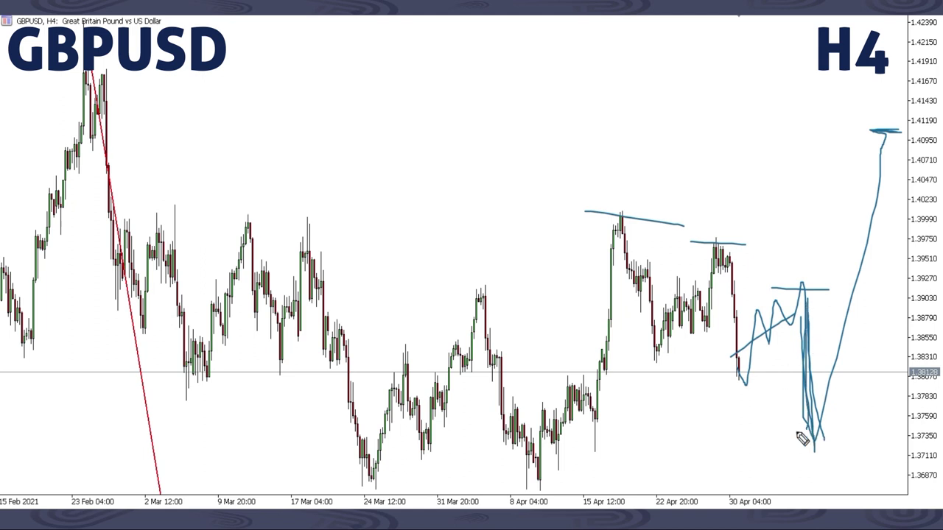
mouse_move(818, 447)
mouse_down()
mouse_move(860, 447)
mouse_move(814, 442)
mouse_move(913, 91)
mouse_up()
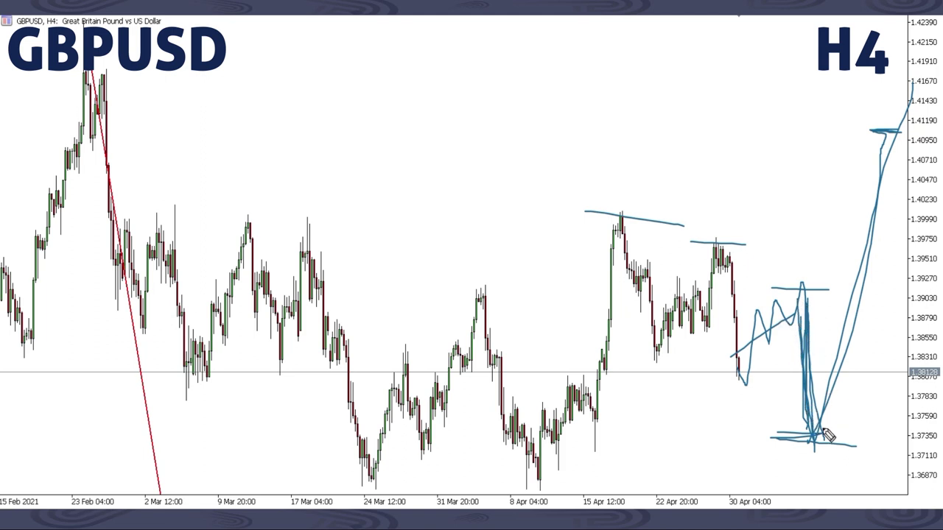
Add two more rally strokes to the GBPUSD projection, from support near 1.3735 up to about 1.41.
drag(817, 441, 874, 162)
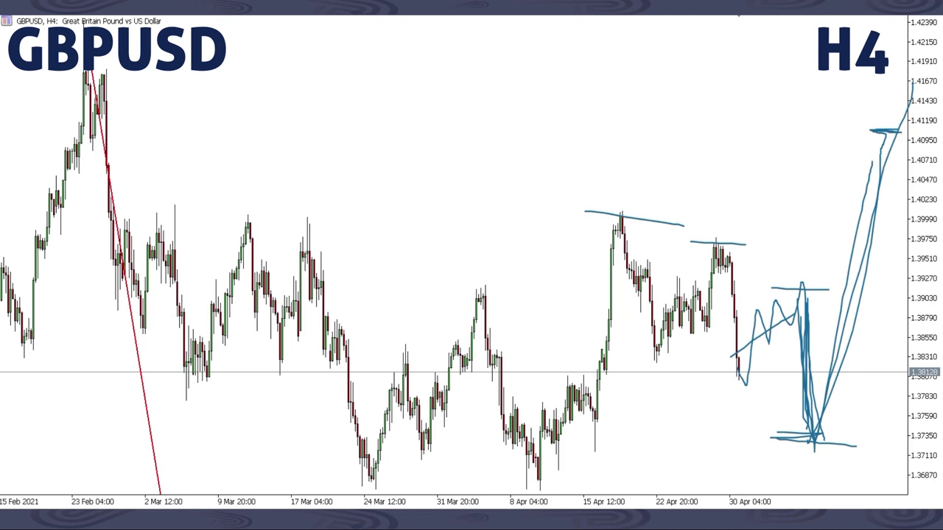
drag(822, 444, 880, 137)
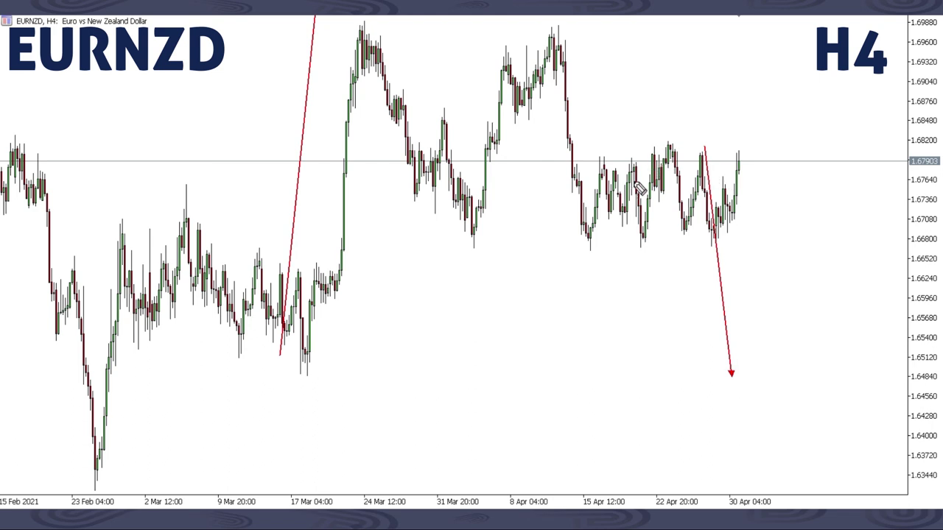
On the EURNZD H4 chart, trace the sideways swings from mid-April and a drop beneath them, and clear the ink.
mouse_move(603, 175)
mouse_down()
mouse_move(635, 194)
mouse_move(696, 201)
mouse_move(700, 152)
mouse_up()
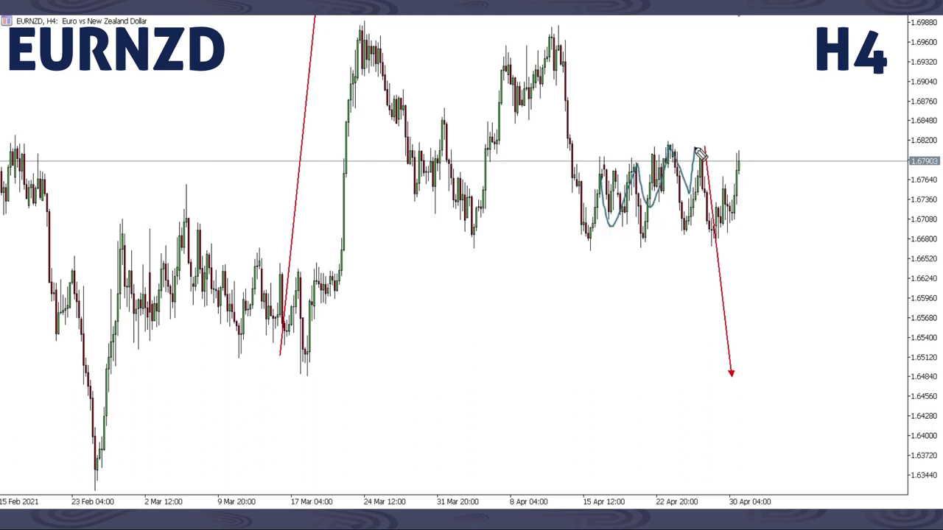
drag(718, 246, 713, 369)
key(e)
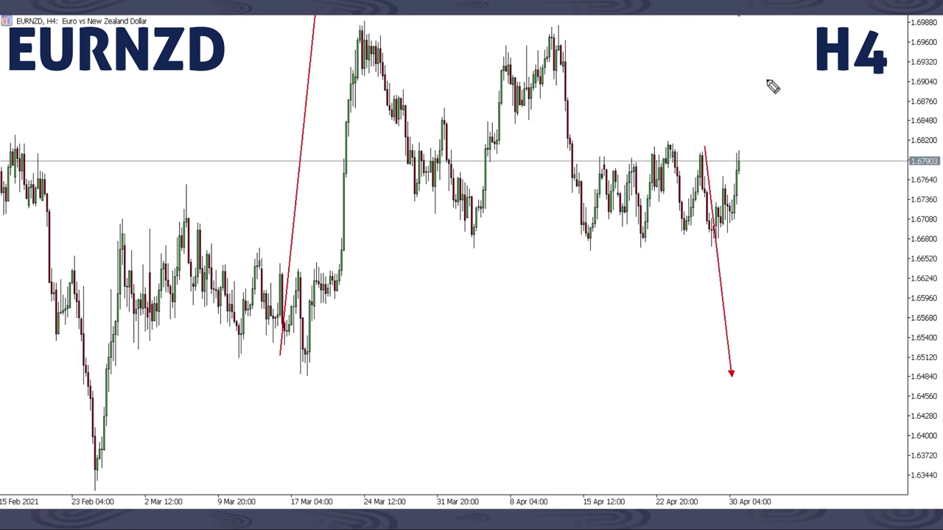
Sketch a steep EURNZD decline beyond the latest candle, from about 1.682 down to about 1.653.
mouse_move(775, 77)
mouse_down()
mouse_move(702, 138)
mouse_move(722, 126)
mouse_up()
mouse_move(592, 174)
mouse_down()
mouse_move(638, 221)
mouse_move(682, 136)
mouse_move(709, 336)
mouse_up()
mouse_move(618, 190)
mouse_down()
mouse_move(665, 181)
mouse_move(733, 188)
mouse_move(762, 121)
mouse_move(777, 351)
mouse_move(766, 211)
mouse_move(773, 340)
mouse_up()
drag(746, 137, 774, 345)
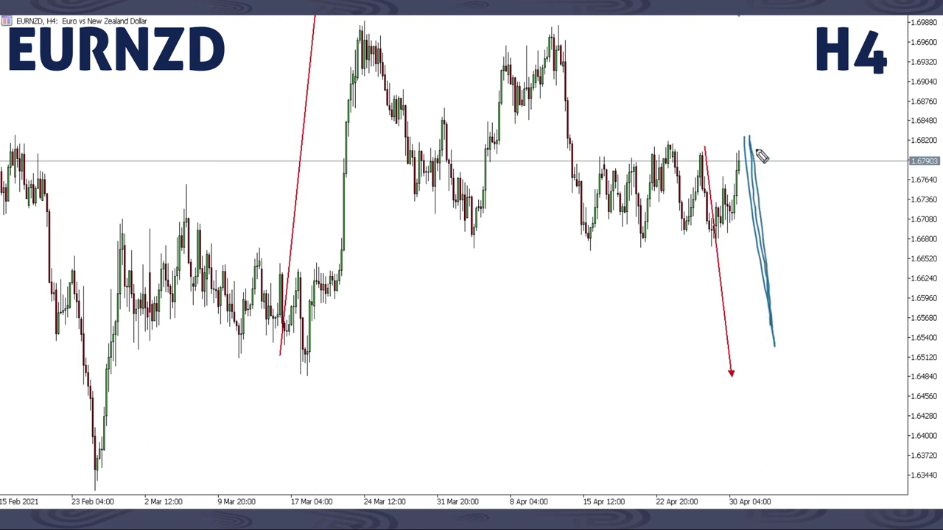
mouse_move(774, 340)
mouse_down()
mouse_move(777, 364)
mouse_move(799, 325)
mouse_up()
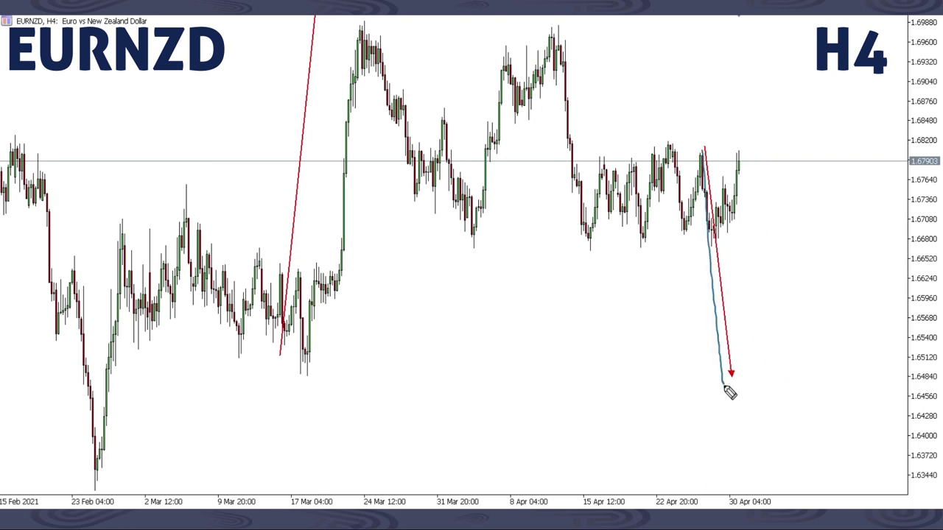
Mark a EURNZD ceiling near 1.681 and sketch a dip to about 1.669, a rebound to about 1.682 and a drop arrow to about 1.648.
mouse_move(688, 160)
mouse_down()
mouse_move(757, 147)
mouse_move(762, 232)
mouse_up()
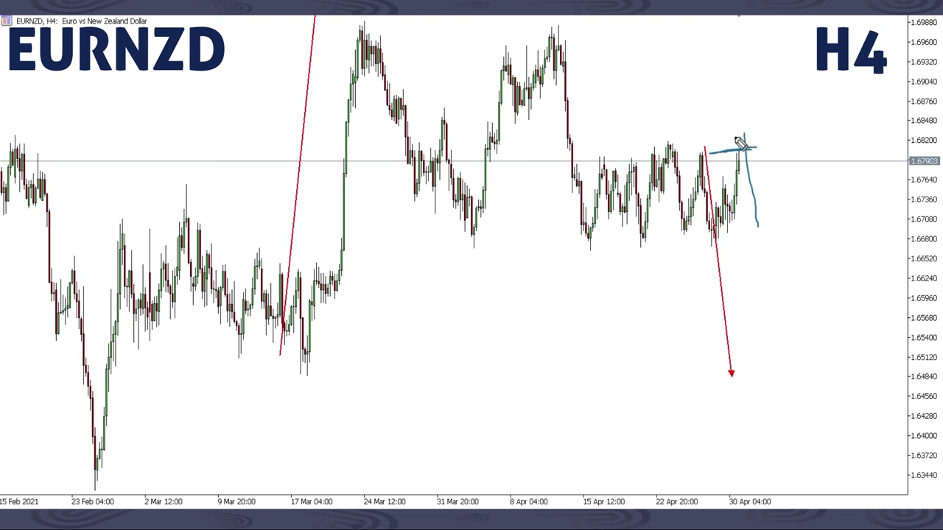
drag(756, 221, 783, 141)
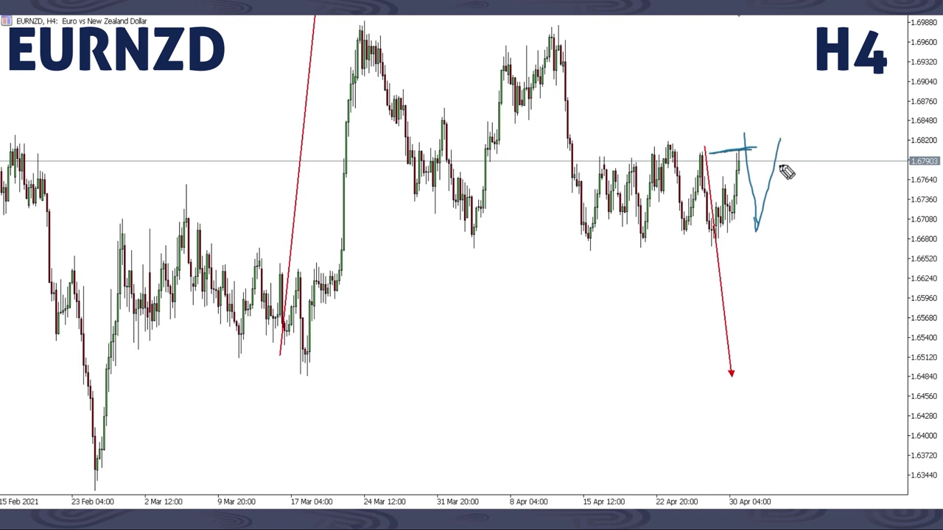
mouse_move(781, 139)
mouse_down()
mouse_move(789, 335)
mouse_move(770, 345)
mouse_move(822, 318)
mouse_up()
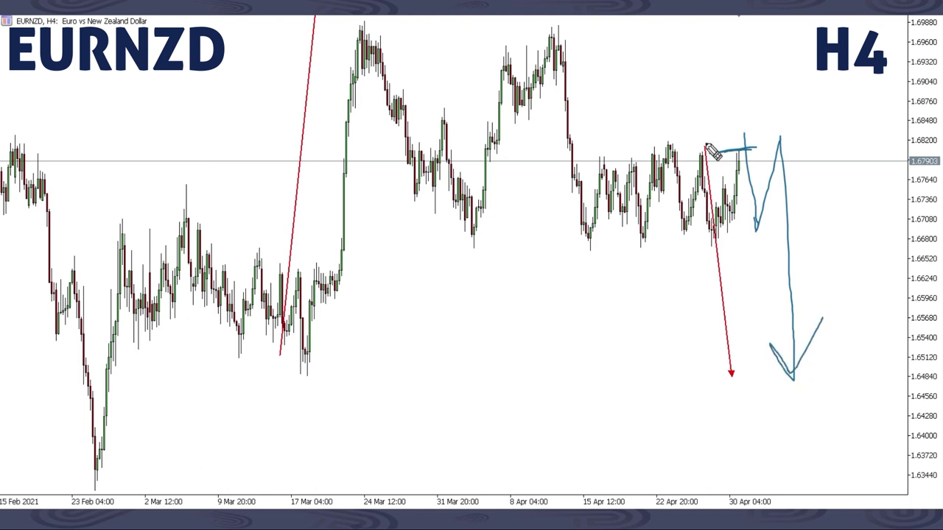
Retrace the red EURNZD forecast arrow with repeated strokes from about 1.682 down to about 1.642, and clear the ink.
drag(701, 140, 734, 421)
mouse_move(715, 188)
mouse_down()
mouse_move(732, 368)
mouse_move(726, 225)
mouse_move(732, 311)
mouse_up()
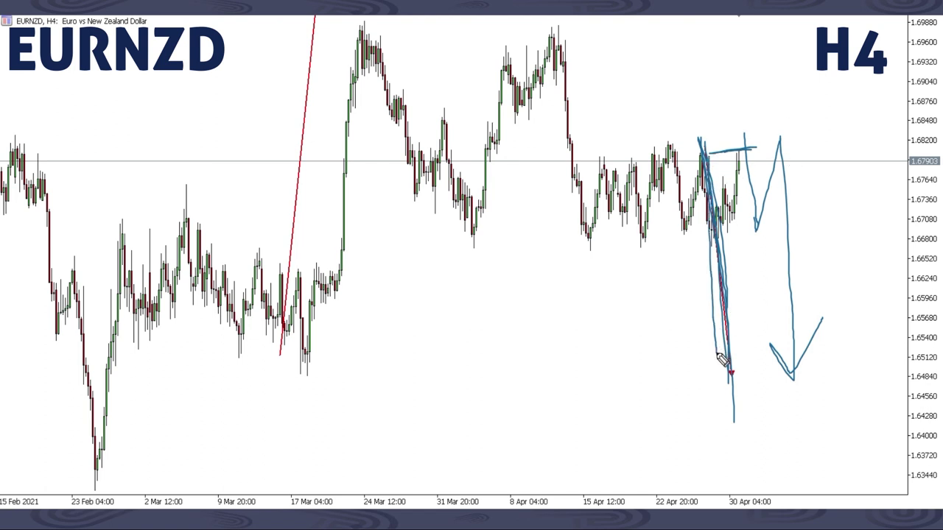
key(e)
Draw a EURNZD drop arrow from the ceiling near 1.681 to about 1.649 and mark the target level beneath it.
mouse_move(734, 158)
mouse_down()
mouse_move(771, 151)
mouse_move(758, 154)
mouse_move(771, 285)
mouse_up()
mouse_move(786, 361)
mouse_down()
mouse_move(761, 343)
mouse_move(804, 333)
mouse_up()
drag(706, 388, 812, 372)
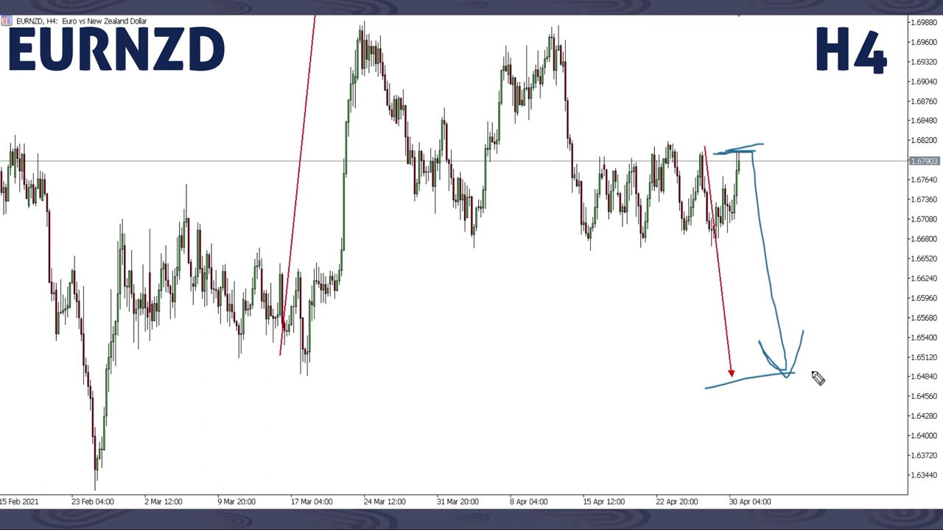
drag(585, 239, 503, 240)
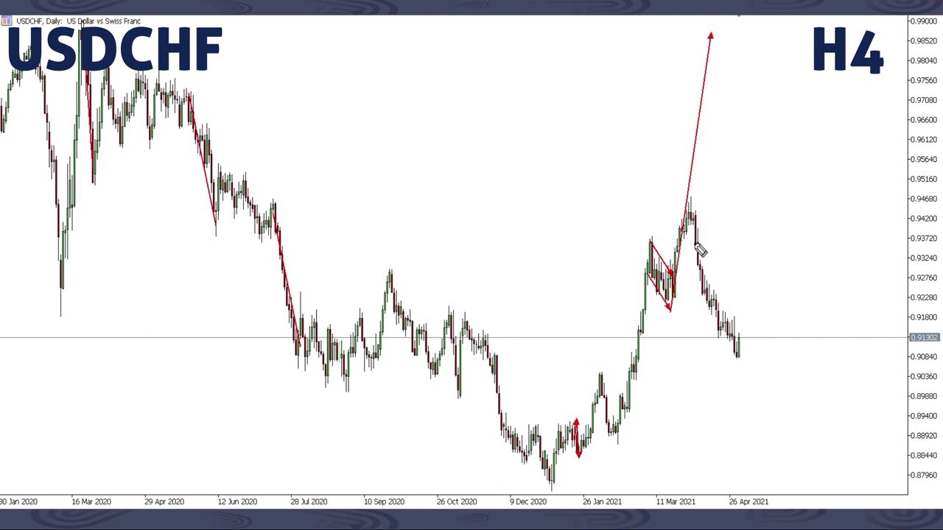
On the USDCHF chart, trace the April decline into a zigzag down to about 0.8975 and draw a rally arrow to about 0.986.
mouse_move(701, 227)
mouse_down()
mouse_move(736, 346)
mouse_move(783, 275)
mouse_move(810, 359)
mouse_move(829, 352)
mouse_move(860, 401)
mouse_up()
mouse_move(871, 333)
mouse_down()
mouse_move(909, 53)
mouse_move(920, 108)
mouse_up()
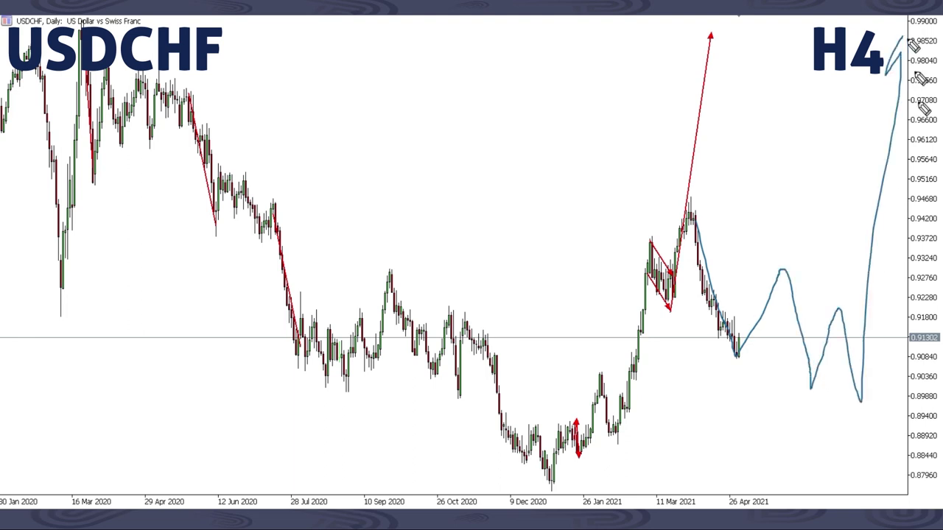
Mark USDCHF levels near 0.897 and 0.987, join them with a rising stroke, and clear the ink.
drag(546, 408, 715, 403)
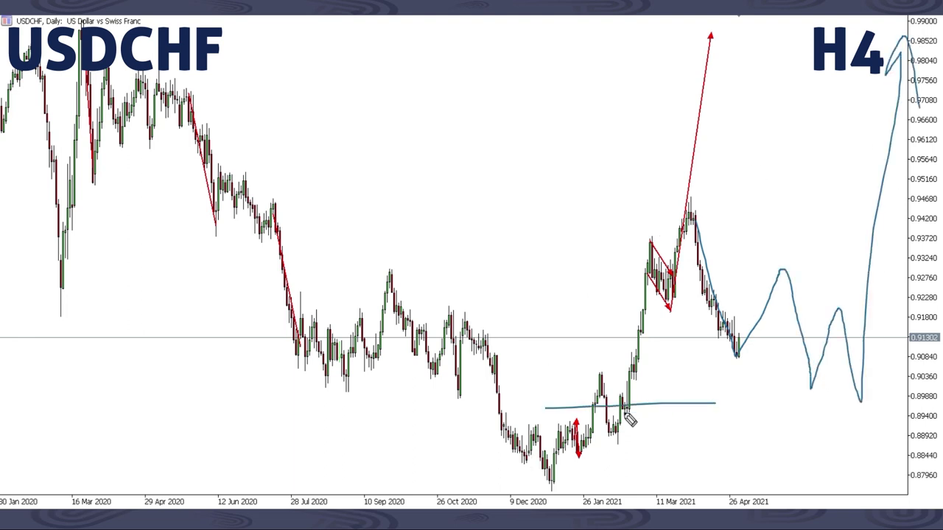
drag(621, 435, 756, 15)
drag(691, 30, 696, 40)
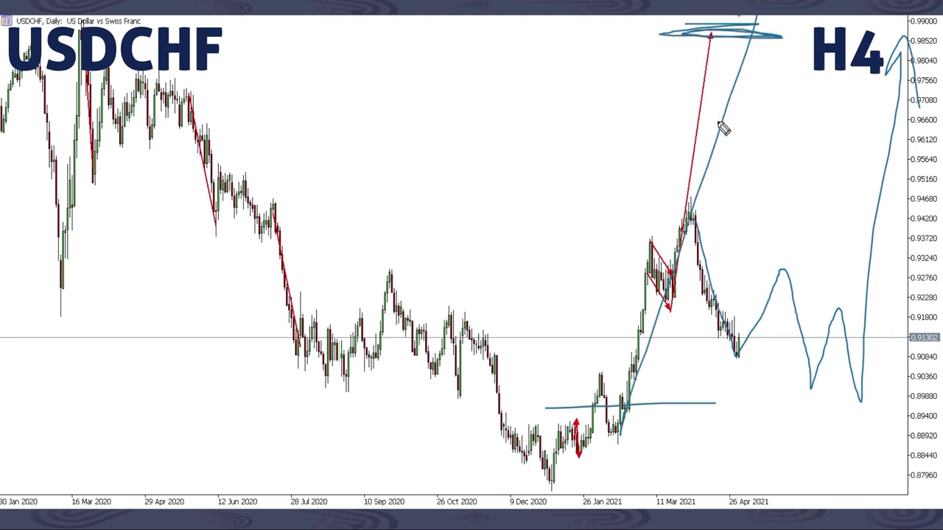
key(e)
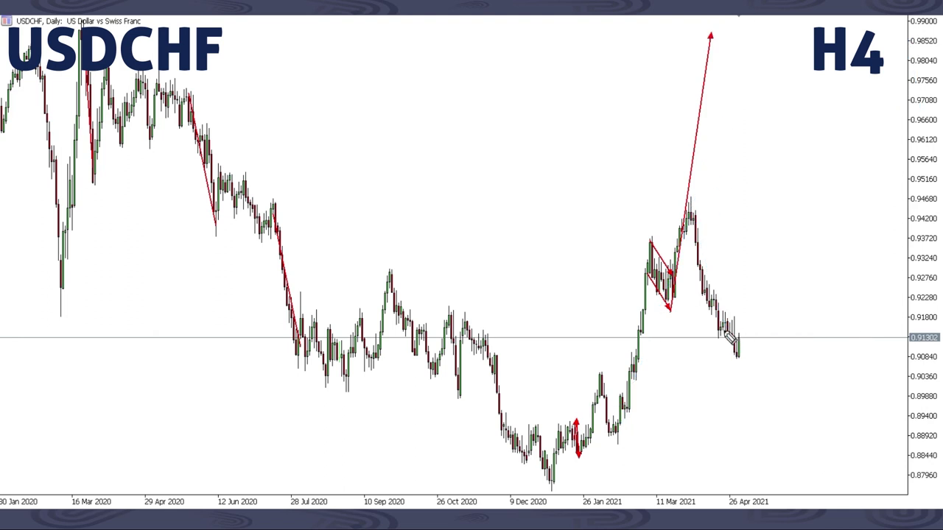
Sketch a stair-step USDCHF rise to about 0.937, a fall to about 0.896 and a rally arrow to about 0.985, clearing the shorter first sketch.
mouse_move(732, 328)
mouse_down()
mouse_move(737, 352)
mouse_move(770, 316)
mouse_move(775, 289)
mouse_move(791, 366)
mouse_up()
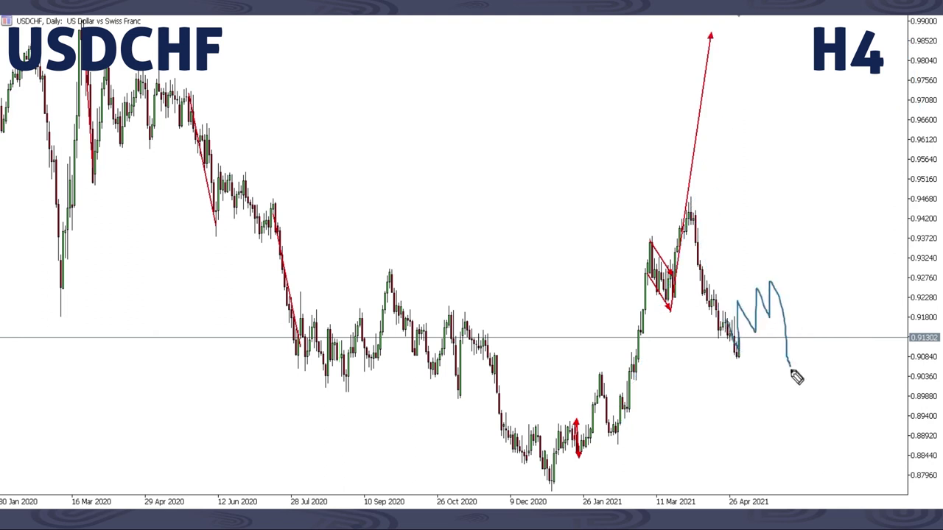
key(e)
mouse_move(739, 338)
mouse_down()
mouse_move(747, 286)
mouse_move(777, 295)
mouse_move(782, 252)
mouse_move(763, 240)
mouse_move(792, 240)
mouse_move(831, 374)
mouse_up()
mouse_move(787, 253)
mouse_down()
mouse_move(846, 385)
mouse_move(847, 411)
mouse_move(897, 64)
mouse_move(892, 46)
mouse_move(904, 89)
mouse_up()
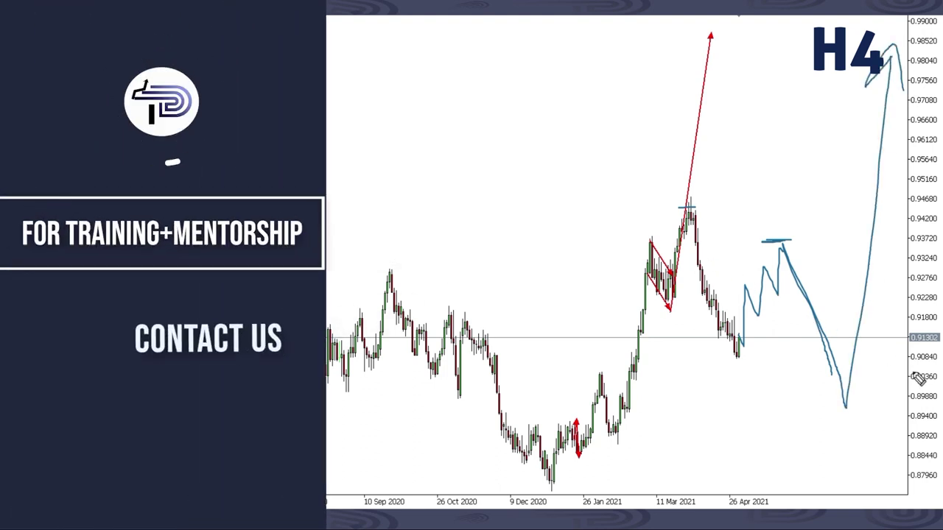
Add a second USDCHF rally arrow from about 0.893 to about 0.986 and retrace the projected zigzag and pullback.
mouse_move(867, 398)
mouse_down()
mouse_move(918, 159)
mouse_move(926, 46)
mouse_up()
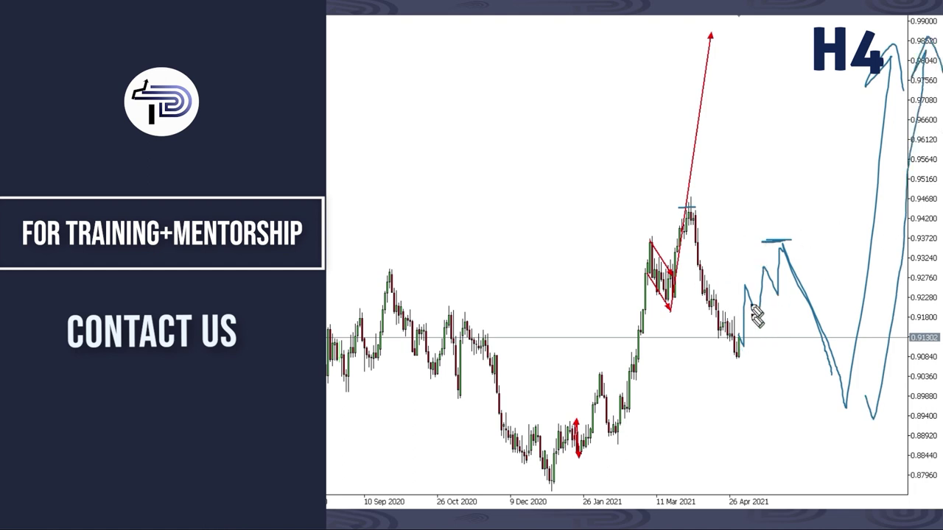
mouse_move(744, 344)
mouse_down()
mouse_move(785, 254)
mouse_move(854, 390)
mouse_move(867, 373)
mouse_up()
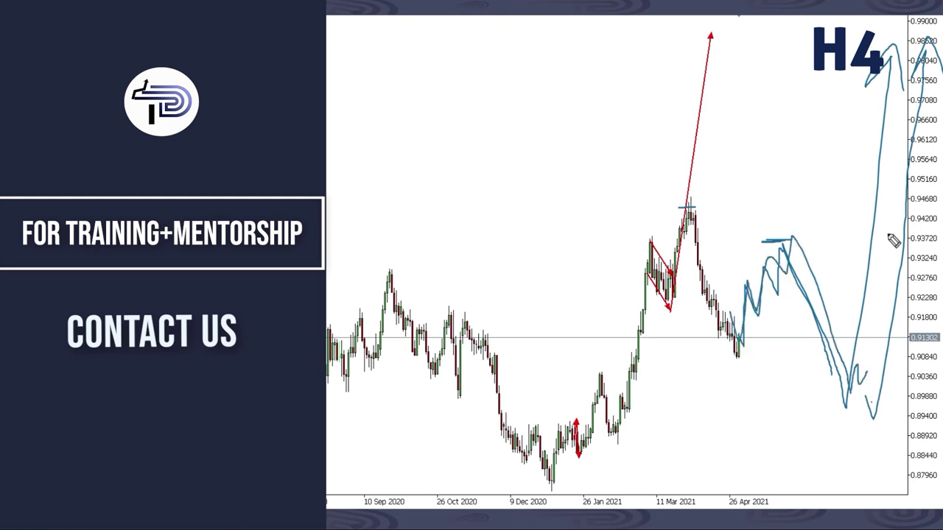
mouse_move(589, 442)
mouse_down()
mouse_move(664, 22)
mouse_move(682, 119)
mouse_up()
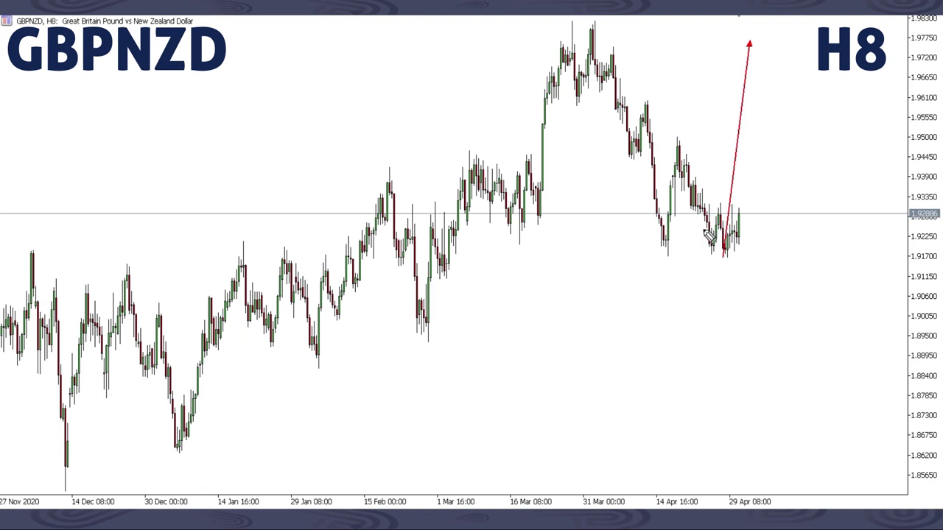
On the GBPNZD H8 chart, sketch a rally to about 1.974, the descending April swings and a drop to about 1.907, and clear the ink.
drag(713, 226, 750, 50)
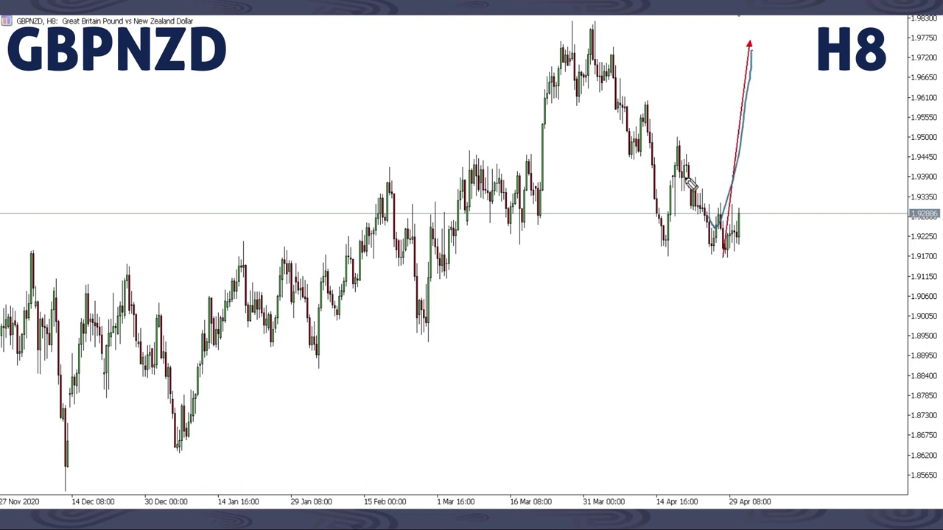
mouse_move(685, 159)
mouse_down()
mouse_move(712, 230)
mouse_move(729, 237)
mouse_up()
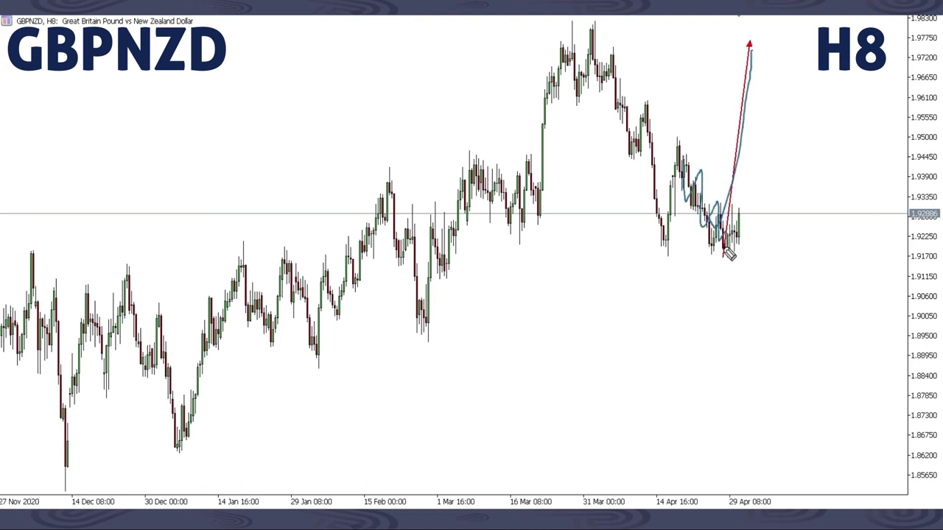
key(e)
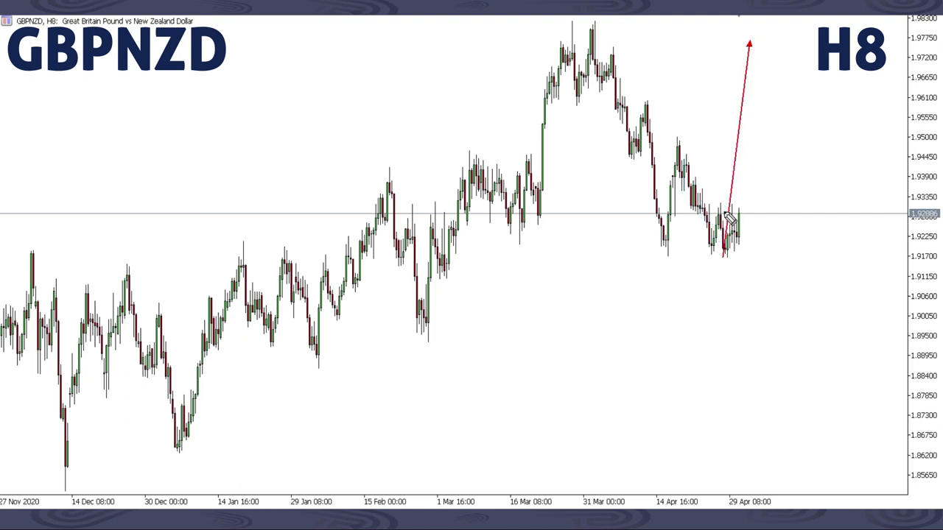
drag(756, 202, 772, 293)
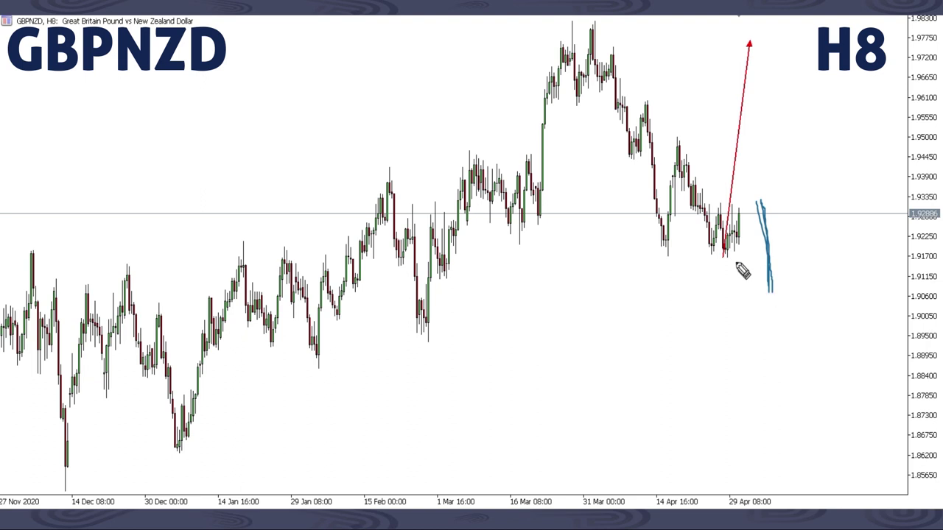
key(e)
Sketch a GBPNZD drop to about 1.909, mark support near 1.905, draw a rally to about 1.978, and clear the ink.
mouse_move(718, 227)
mouse_down()
mouse_move(738, 238)
mouse_move(753, 214)
mouse_move(778, 284)
mouse_up()
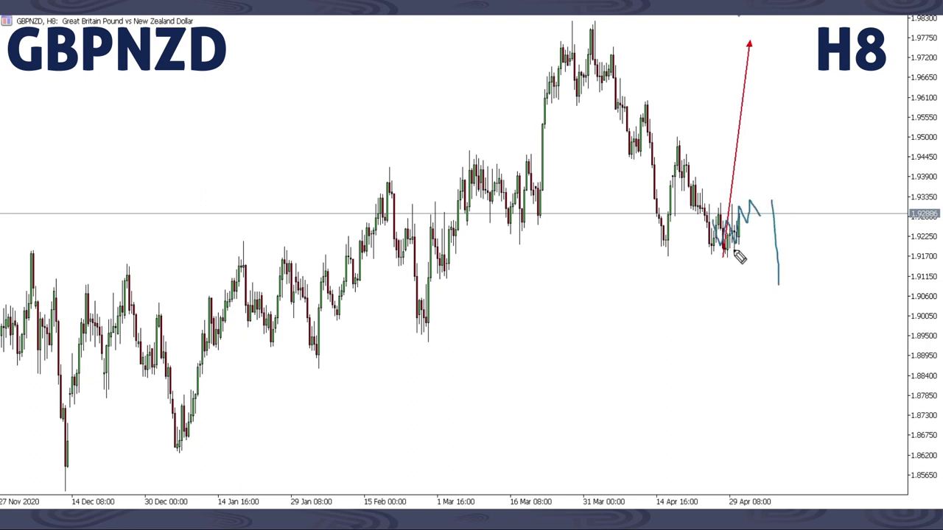
mouse_move(755, 298)
mouse_down()
mouse_move(795, 310)
mouse_move(834, 59)
mouse_up()
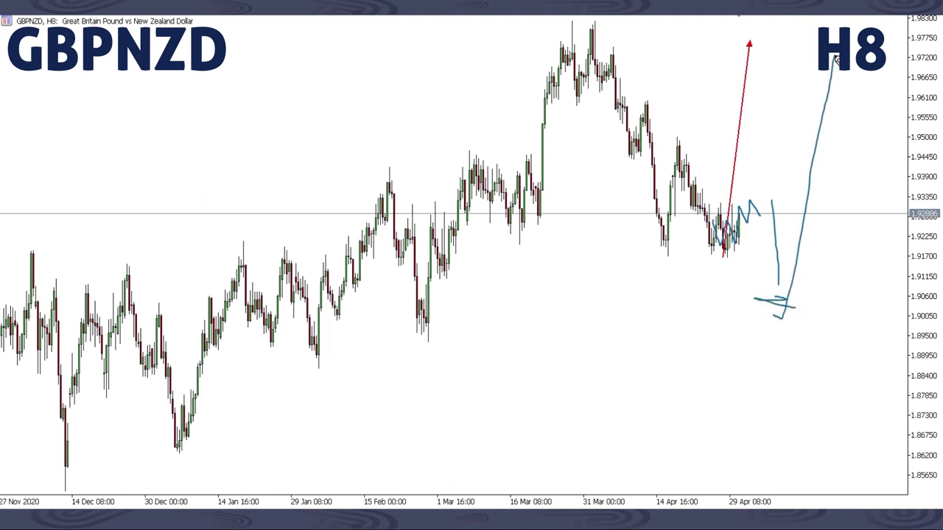
drag(756, 299, 812, 301)
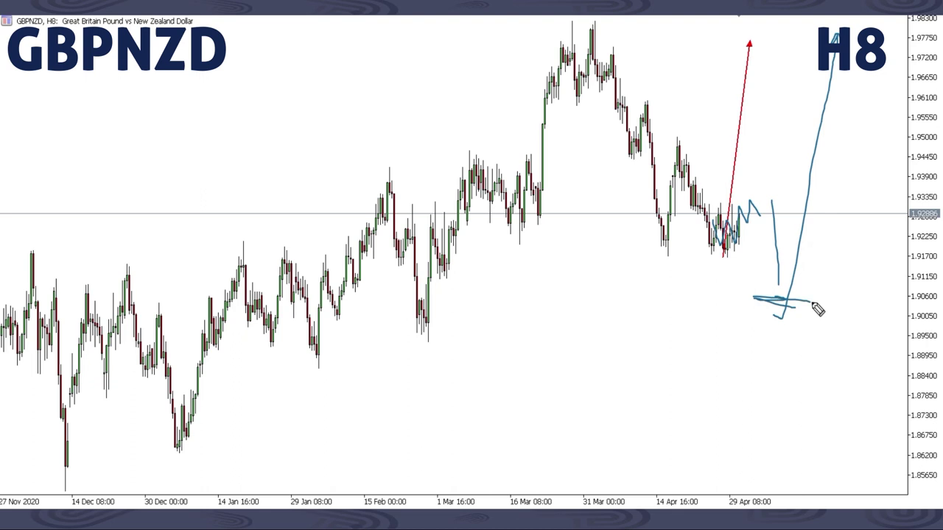
mouse_move(737, 234)
mouse_down()
mouse_move(739, 209)
mouse_move(737, 235)
mouse_up()
key(e)
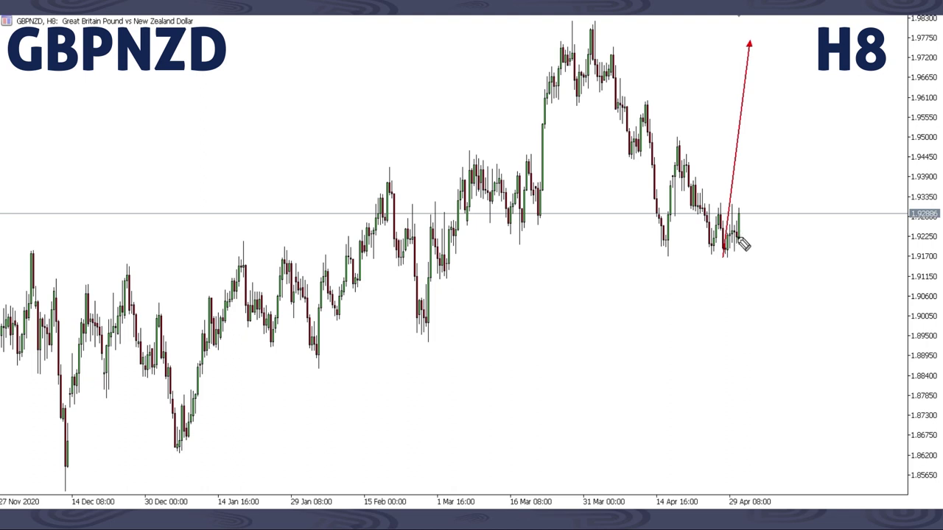
Sketch a choppy GBPNZD rise to about 1.941 with a drop to about 1.905, add alternative rallies to about 1.972 and 1.978, and clear the ink.
mouse_move(743, 246)
mouse_down()
mouse_move(758, 157)
mouse_move(746, 225)
mouse_move(771, 175)
mouse_move(782, 179)
mouse_move(803, 293)
mouse_up()
key(e)
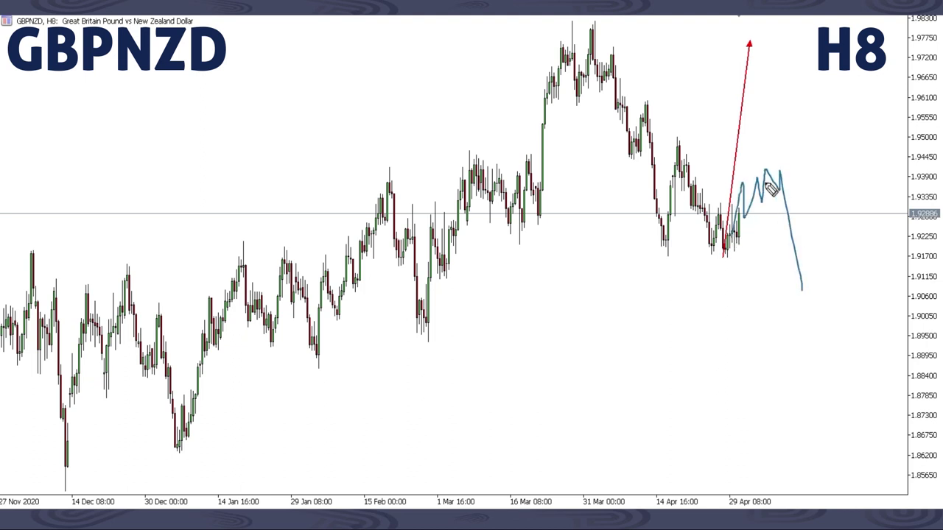
mouse_move(785, 171)
mouse_down()
mouse_move(802, 269)
mouse_move(785, 184)
mouse_move(772, 196)
mouse_move(788, 56)
mouse_up()
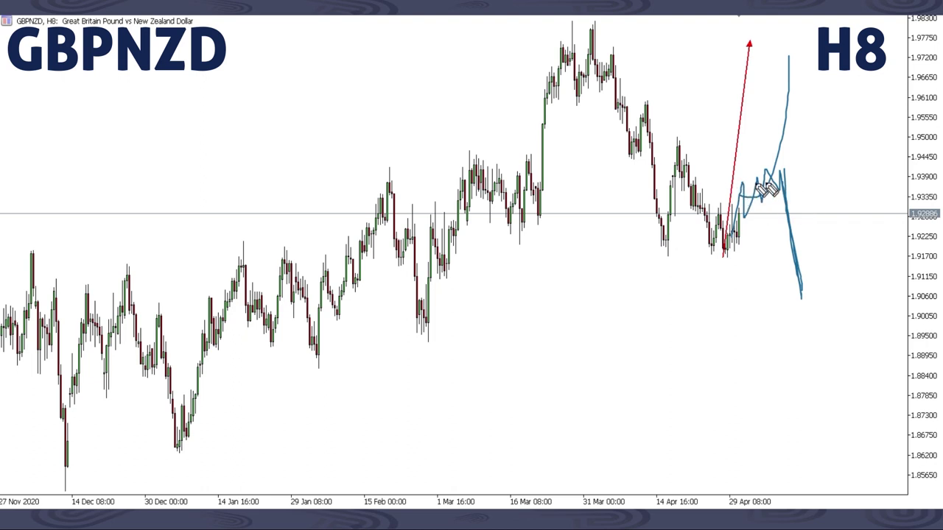
drag(731, 233, 773, 36)
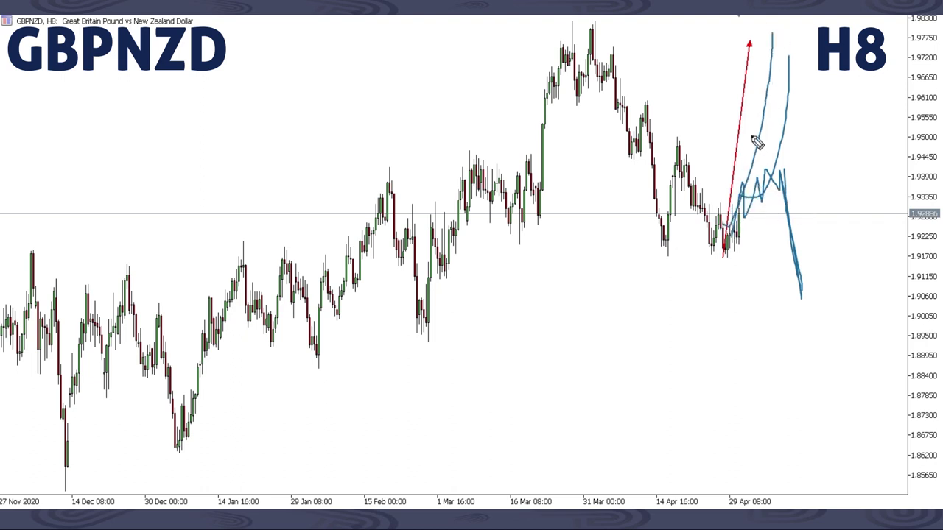
key(e)
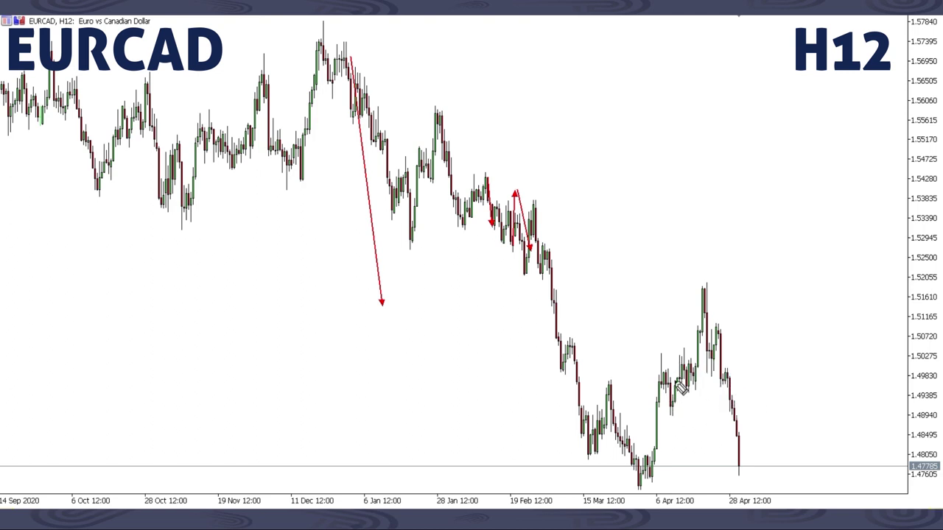
On the EURCAD H12 chart, clear the first sketch and draw a stair-step rise to about 1.505 followed by a drop to about 1.478.
mouse_move(680, 341)
mouse_down()
mouse_move(705, 343)
mouse_move(743, 402)
mouse_move(767, 403)
mouse_move(808, 253)
mouse_up()
key(e)
mouse_move(739, 447)
mouse_down()
mouse_move(777, 400)
mouse_move(811, 407)
mouse_move(815, 347)
mouse_move(857, 470)
mouse_up()
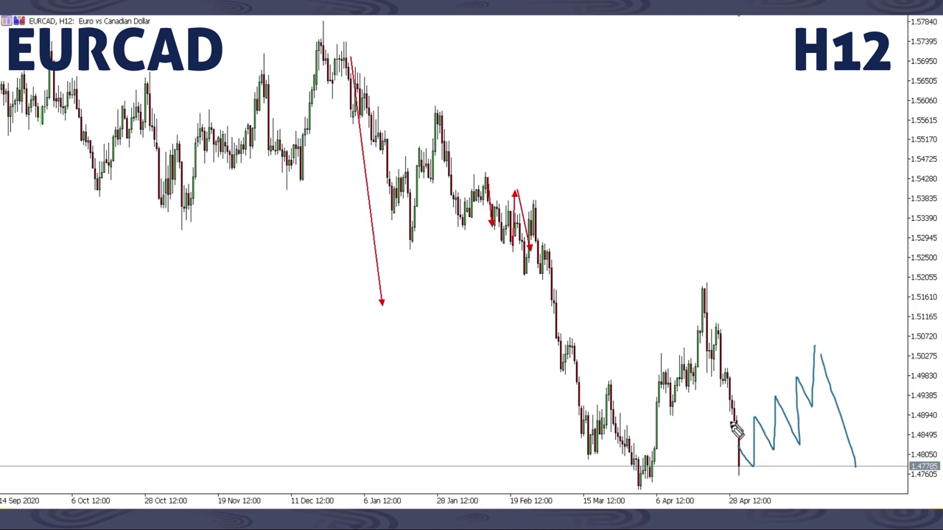
Add a EURCAD rally stroke from about 1.495 to about 1.533 and mark the April high near 1.517.
mouse_move(738, 389)
mouse_down()
mouse_move(752, 374)
mouse_move(780, 230)
mouse_up()
drag(726, 291, 734, 291)
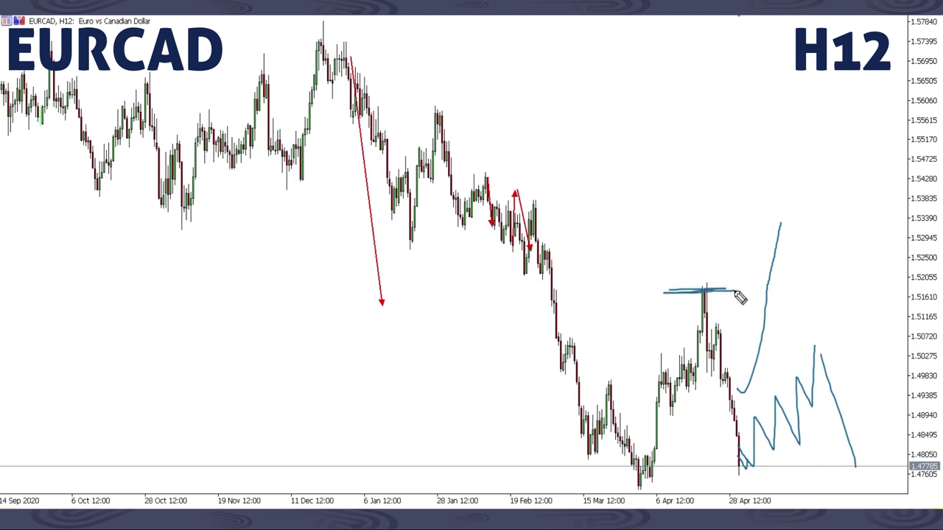
Draw an X beside the April high on EURCAD and retrace the choppy rise to about 1.506 with drops to about 1.478.
drag(660, 217, 612, 271)
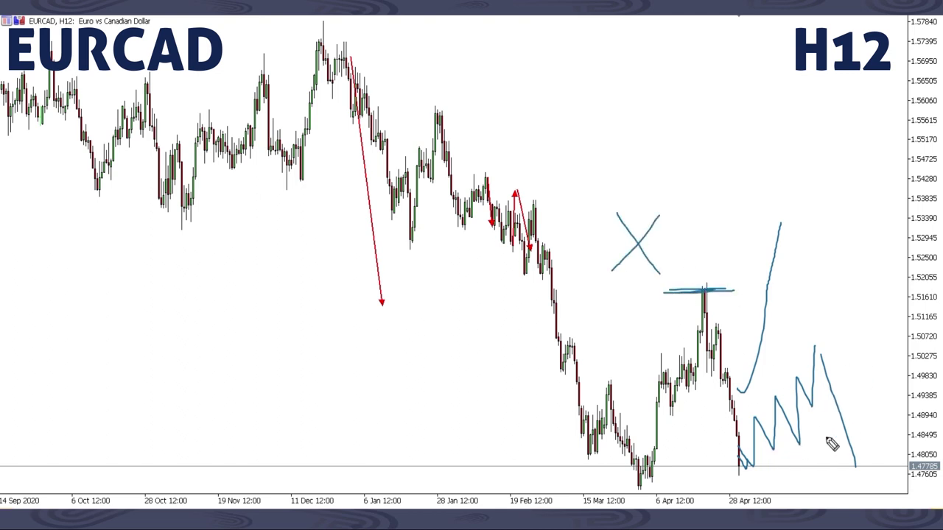
mouse_move(744, 425)
mouse_down()
mouse_move(827, 344)
mouse_move(873, 465)
mouse_up()
drag(816, 347, 855, 452)
drag(831, 368, 857, 457)
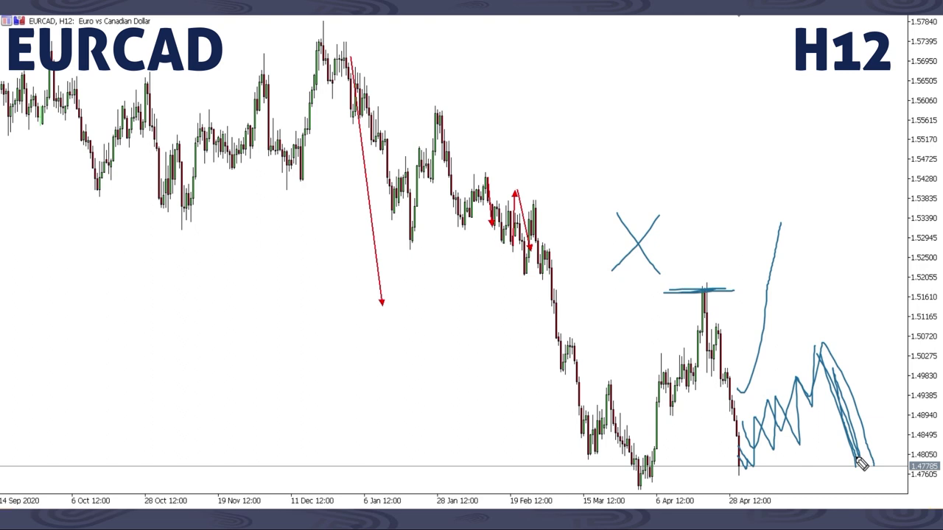
Scatter freehand arrows around the EURCAD chart, pointing inward from several directions, with one curved arrow pointing toward later dates.
drag(847, 176, 825, 249)
drag(818, 210, 843, 228)
mouse_move(385, 390)
mouse_down()
mouse_move(484, 392)
mouse_move(492, 401)
mouse_move(439, 409)
mouse_up()
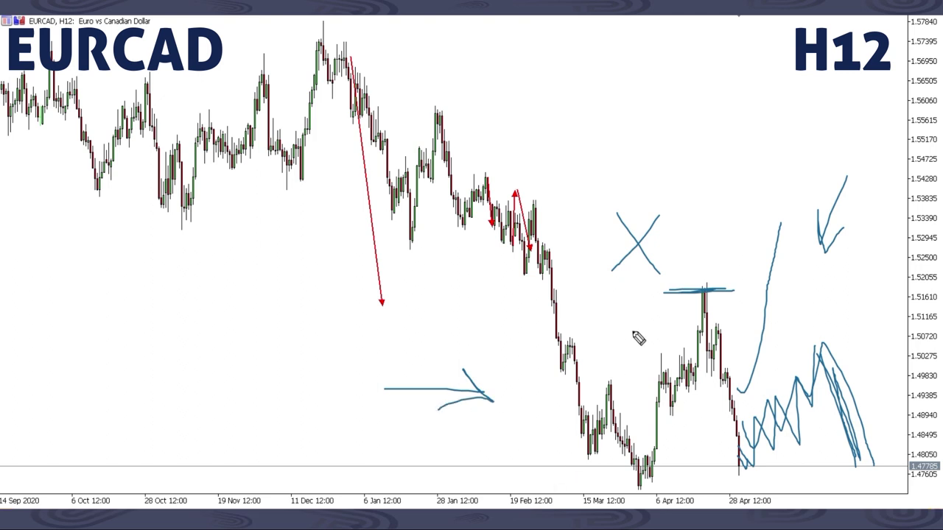
mouse_move(472, 273)
mouse_down()
mouse_move(531, 324)
mouse_move(509, 322)
mouse_up()
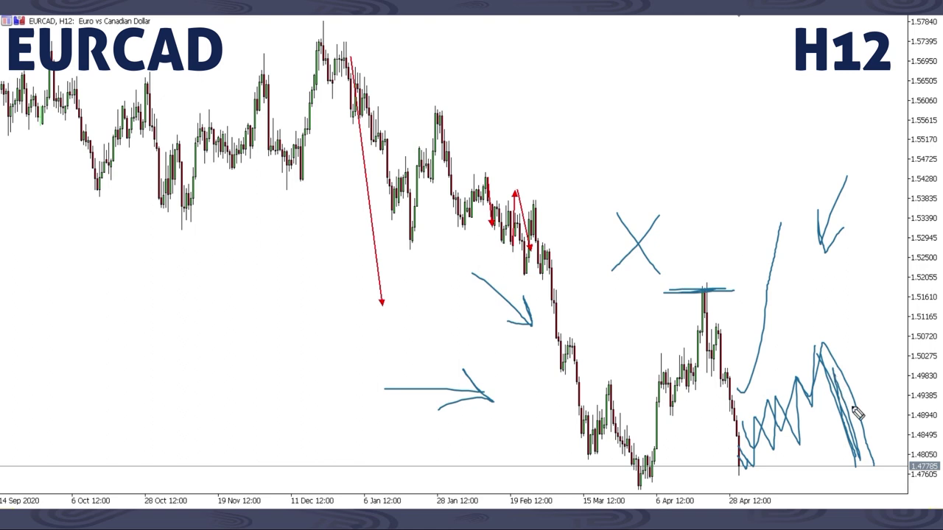
mouse_move(880, 261)
mouse_down()
mouse_move(818, 306)
mouse_move(846, 318)
mouse_up()
mouse_move(524, 466)
mouse_down()
mouse_move(501, 508)
mouse_move(501, 480)
mouse_move(539, 483)
mouse_up()
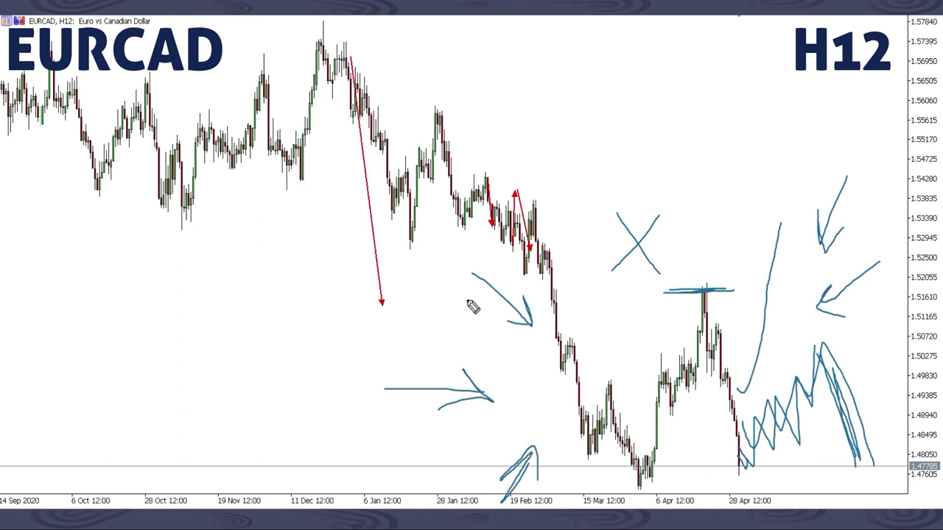
mouse_move(573, 55)
mouse_down()
mouse_move(557, 131)
mouse_move(575, 123)
mouse_up()
mouse_move(657, 158)
mouse_down()
mouse_move(755, 81)
mouse_move(764, 85)
mouse_move(725, 85)
mouse_up()
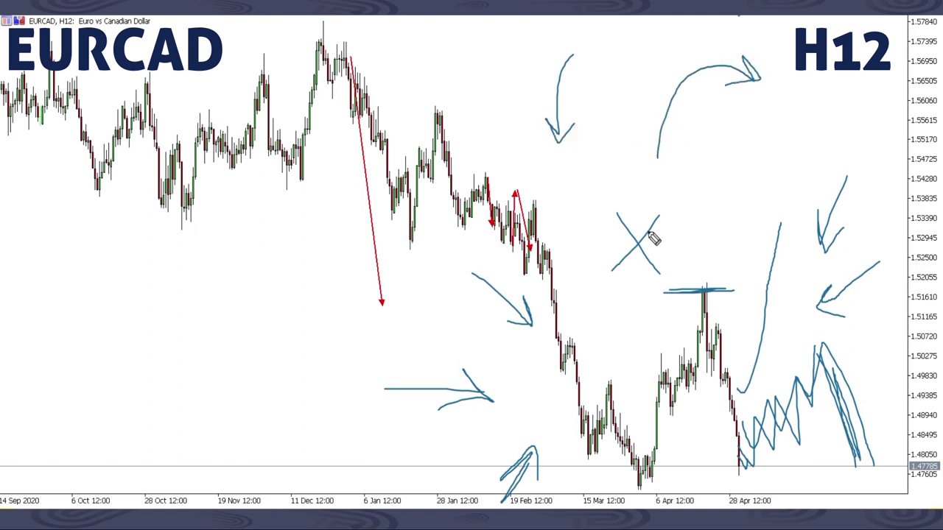
Clear the ink and sketch a stair-step EURCAD rise to about 1.498 followed by a drop below 1.476.
key(e)
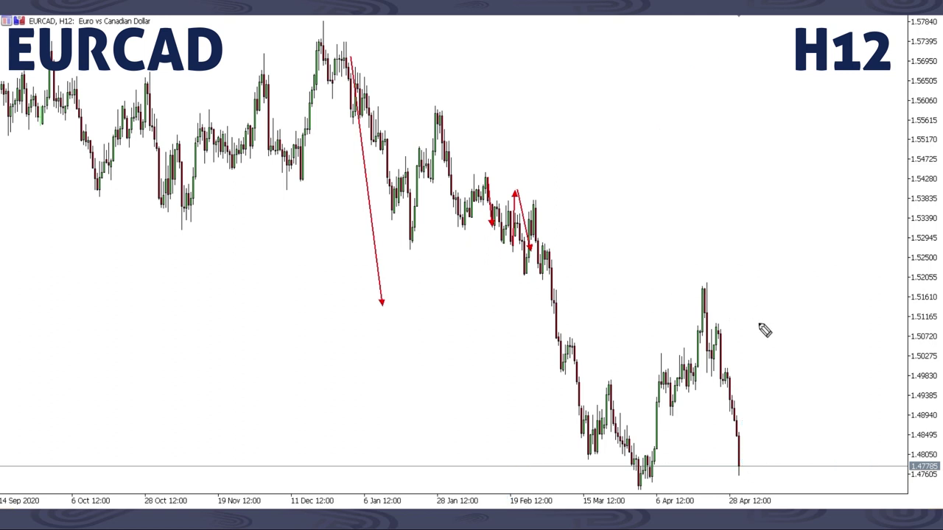
mouse_move(738, 453)
mouse_down()
mouse_move(805, 413)
mouse_move(809, 368)
mouse_up()
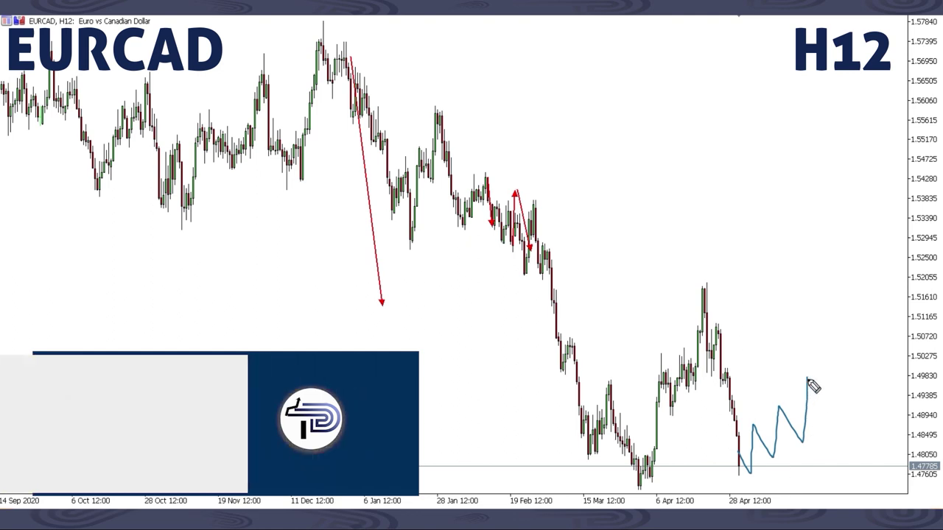
drag(813, 378, 841, 501)
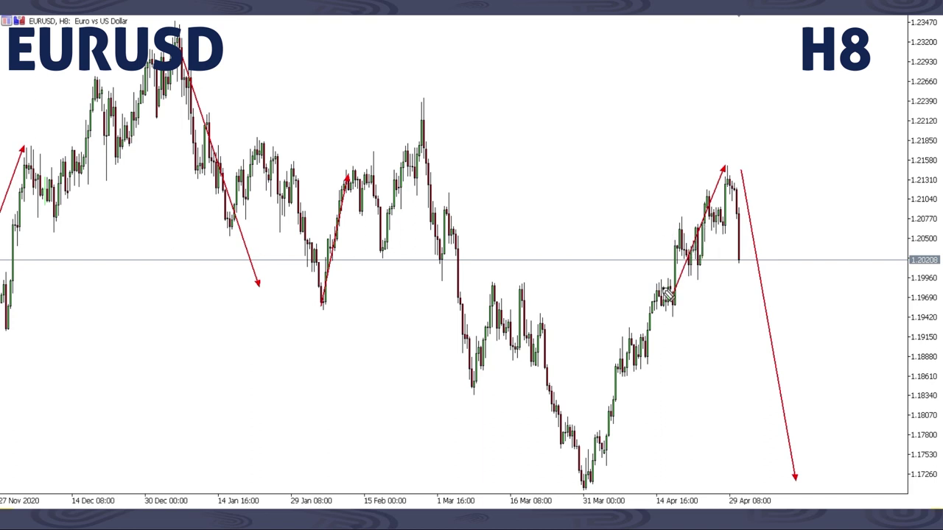
On the EURUSD H8 chart, trace the April rise, mark its high near 1.213, draw a drop to about 1.171, and clear the ink.
mouse_move(653, 318)
mouse_down()
mouse_move(735, 180)
mouse_move(751, 185)
mouse_move(713, 184)
mouse_up()
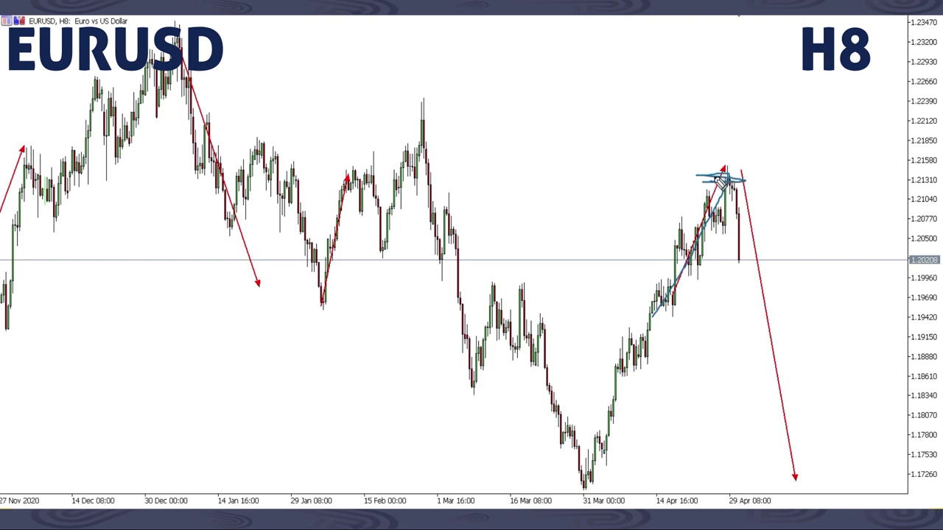
mouse_move(715, 187)
mouse_down()
mouse_move(738, 183)
mouse_move(795, 486)
mouse_move(819, 437)
mouse_up()
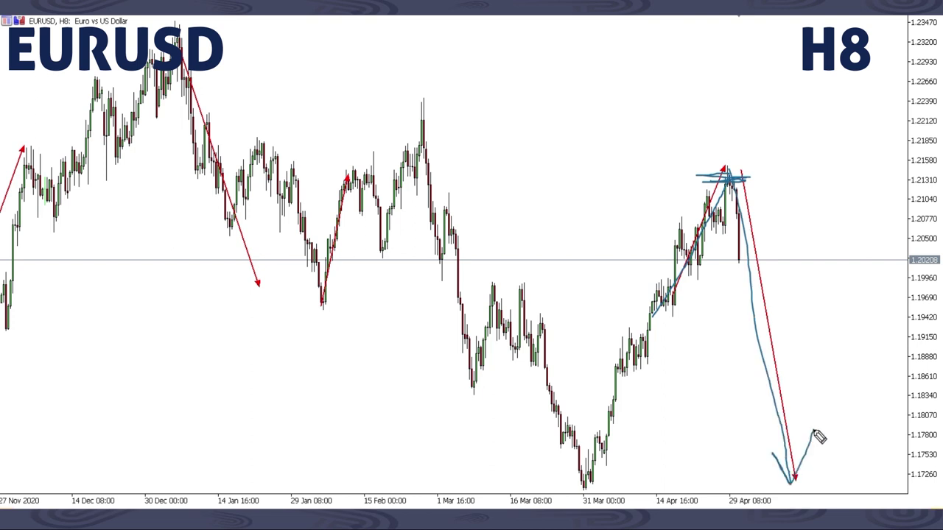
key(e)
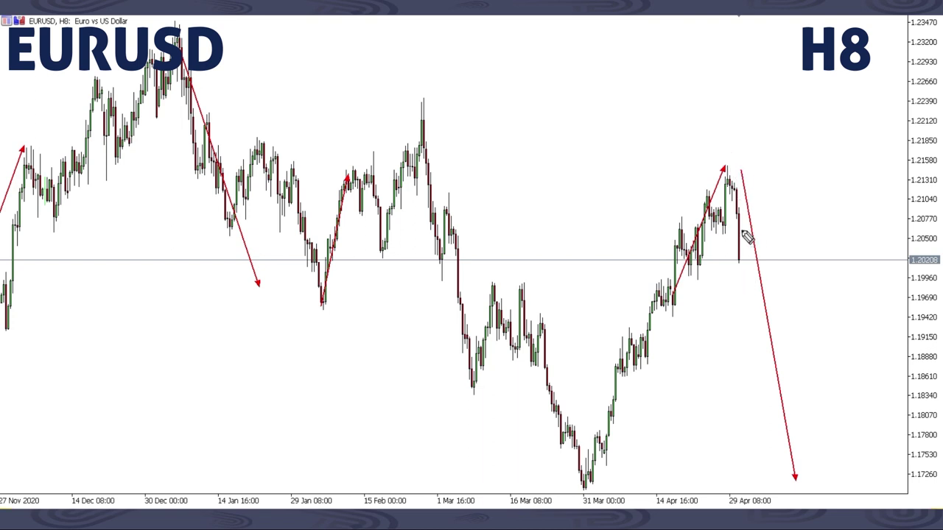
Sketch a EURUSD rise to about 1.210 with a drop to 1.175, replace it with a bounce to 1.205 and drop to 1.173, and clear the ink.
mouse_move(744, 274)
mouse_down()
mouse_move(781, 203)
mouse_move(816, 383)
mouse_move(799, 403)
mouse_move(842, 377)
mouse_up()
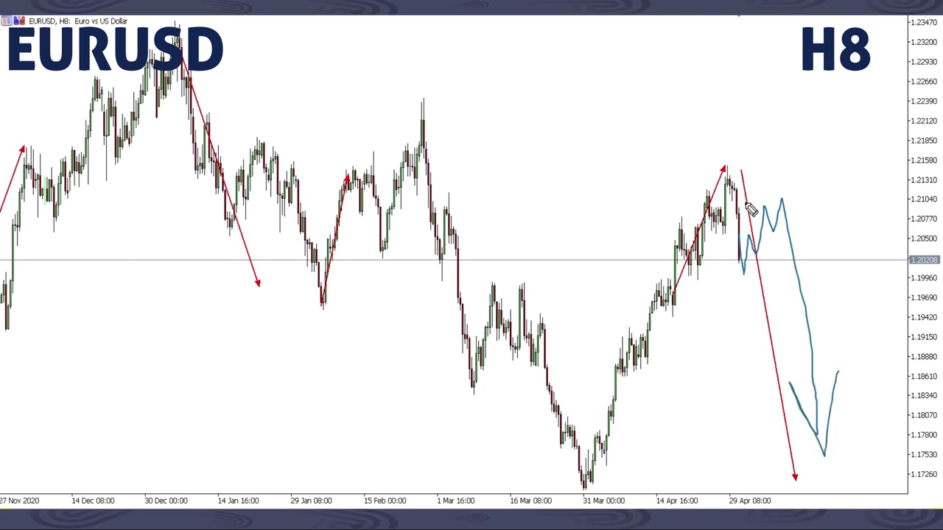
key(ctrl+z)
mouse_move(742, 263)
mouse_down()
mouse_move(766, 239)
mouse_move(792, 467)
mouse_move(808, 429)
mouse_up()
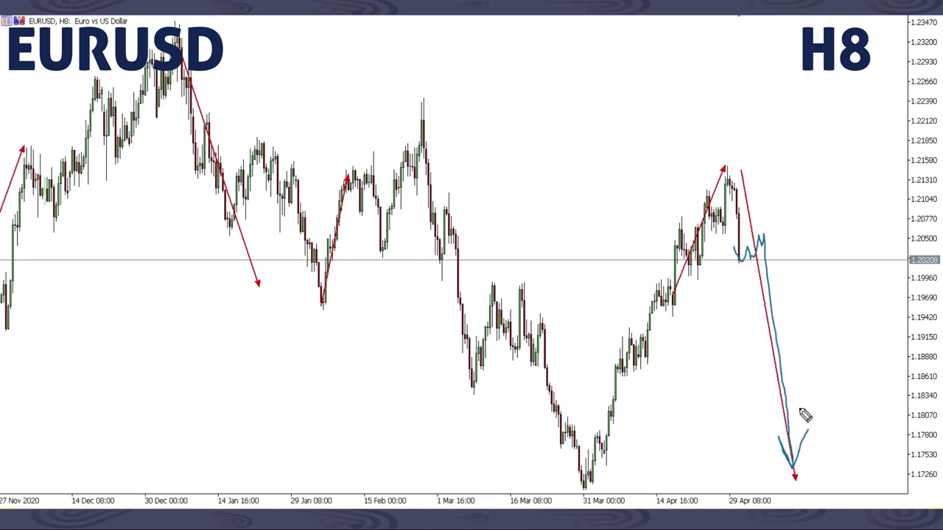
mouse_move(769, 454)
mouse_down()
mouse_move(823, 461)
mouse_move(787, 462)
mouse_up()
key(e)
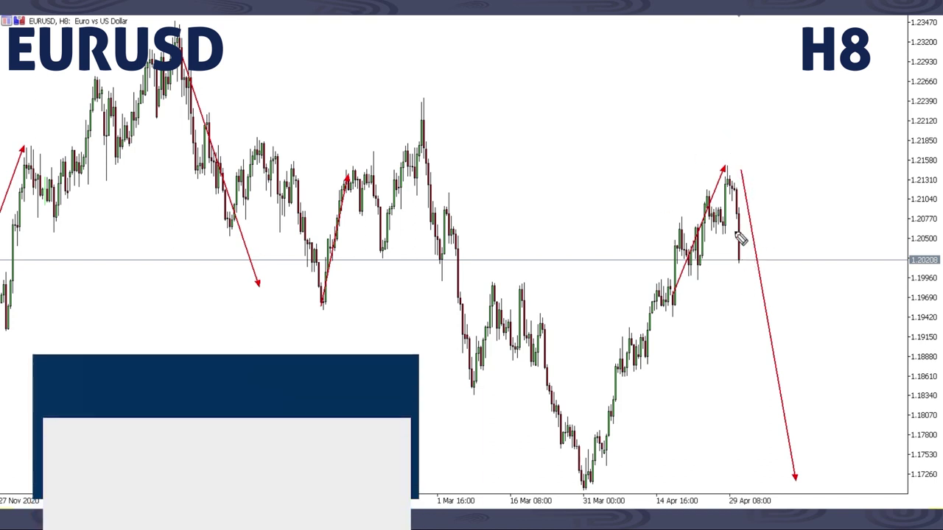
Sketch a stair-step EURUSD decline to about 1.187, clear it, draw another decline to about the same level, and clear the ink.
mouse_move(740, 283)
mouse_down()
mouse_move(752, 254)
mouse_move(804, 348)
mouse_move(812, 331)
mouse_move(825, 424)
mouse_up()
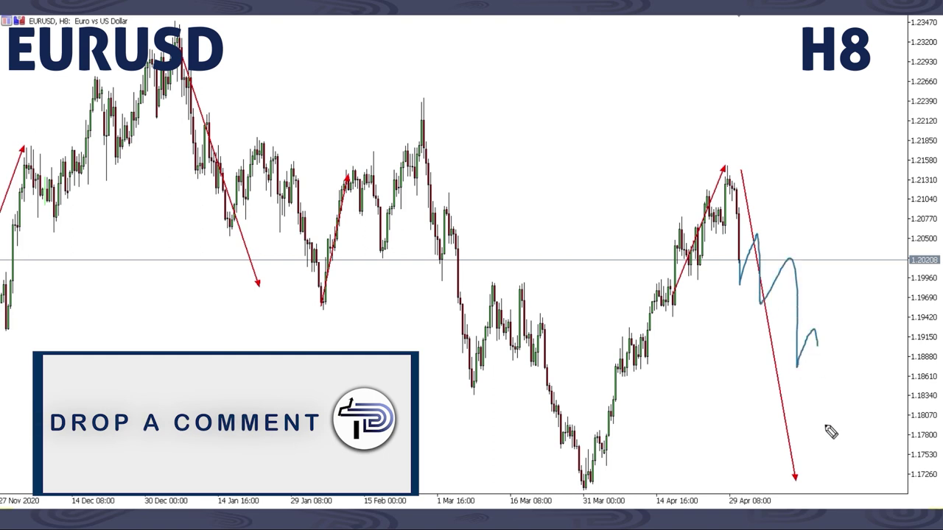
key(e)
mouse_move(732, 240)
mouse_down()
mouse_move(751, 265)
mouse_move(795, 278)
mouse_move(808, 369)
mouse_up()
key(e)
Follow the red EURUSD down arrow to about 1.191, clear the stroke, and draw a decline from the late-April high to about 1.187.
drag(742, 170, 783, 341)
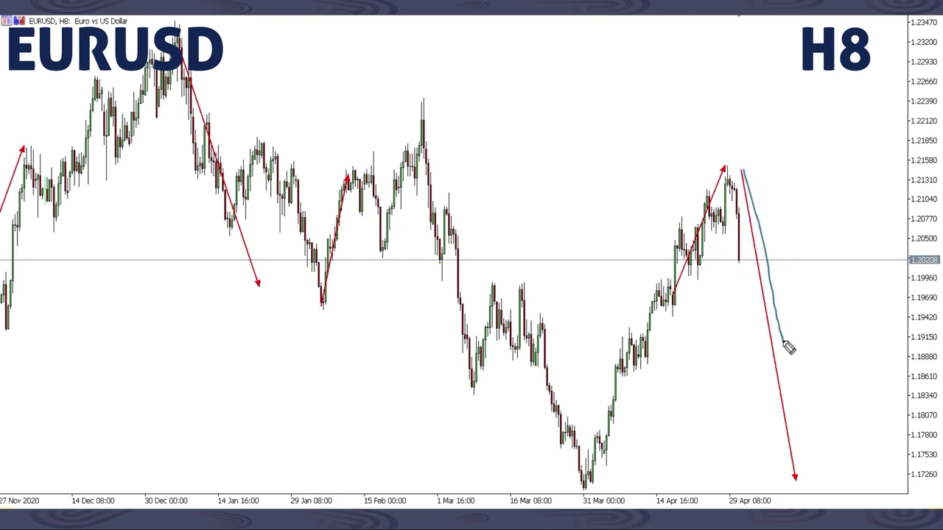
key(e)
drag(730, 169, 775, 363)
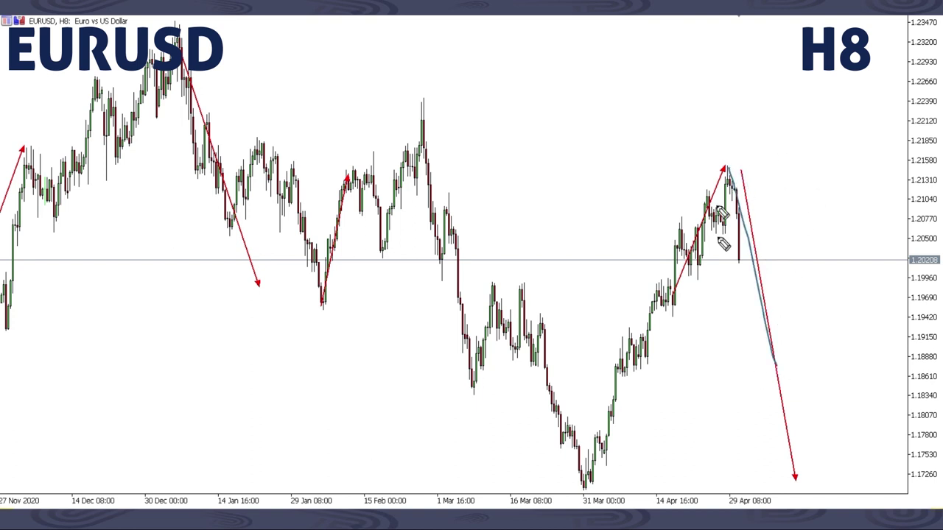
Draw a curved arrow back toward earlier candles, retrace the red EURUSD up arrow, add downward strokes from the high, and clear the ink.
mouse_move(709, 171)
mouse_down()
mouse_move(582, 195)
mouse_move(625, 196)
mouse_up()
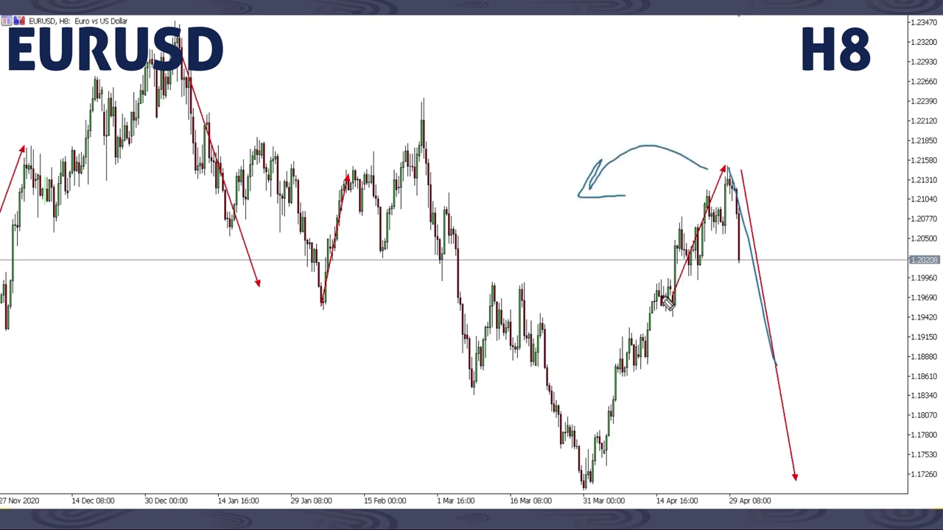
drag(667, 302, 733, 169)
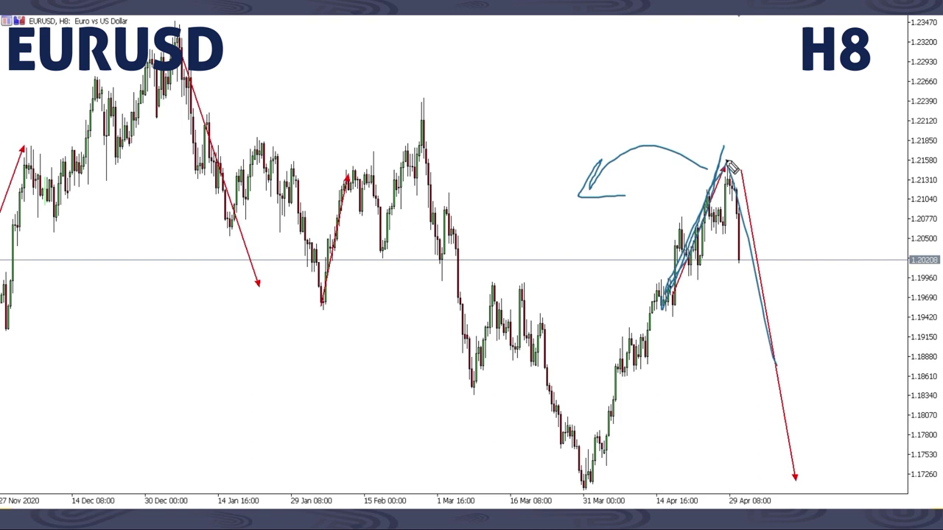
mouse_move(730, 165)
mouse_down()
mouse_move(750, 264)
mouse_move(729, 161)
mouse_move(749, 248)
mouse_up()
key(e)
mouse_move(733, 179)
mouse_down()
mouse_move(800, 461)
mouse_move(819, 410)
mouse_up()
key(e)
Place freehand arrows around the late-April EURUSD swing, pointing at the red forecast arrows from several directions.
mouse_move(853, 165)
mouse_down()
mouse_move(794, 210)
mouse_move(818, 229)
mouse_up()
drag(808, 265, 848, 293)
drag(783, 291, 818, 318)
drag(836, 358, 797, 336)
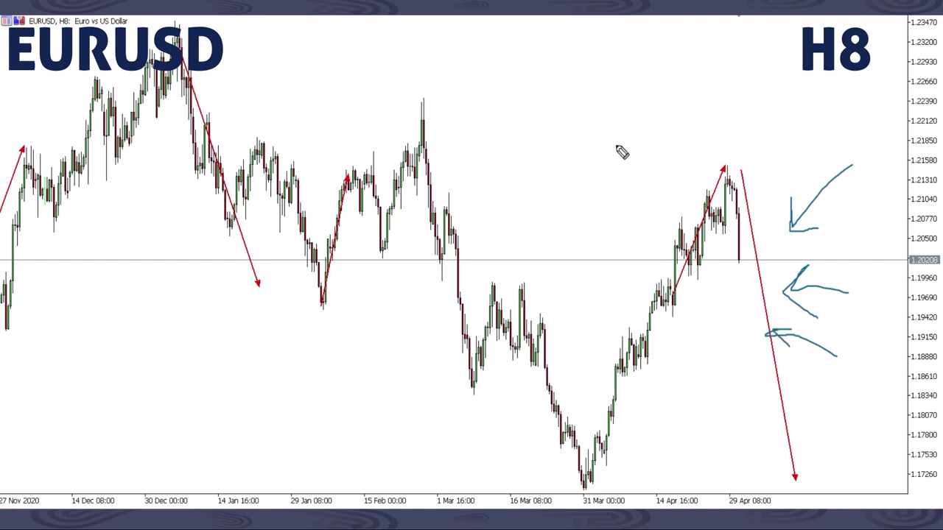
mouse_move(696, 75)
mouse_down()
mouse_move(653, 125)
mouse_move(655, 158)
mouse_move(668, 132)
mouse_up()
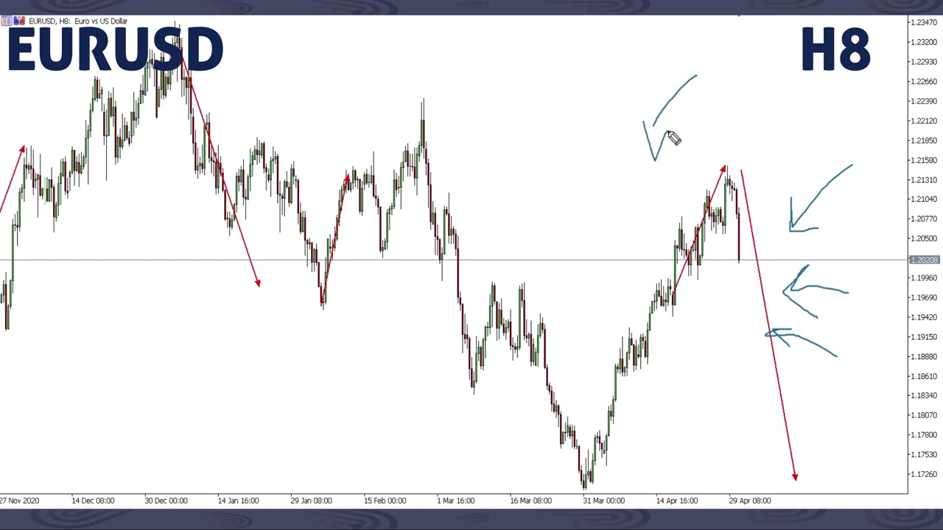
mouse_move(593, 195)
mouse_down()
mouse_move(620, 252)
mouse_move(627, 248)
mouse_up()
mouse_move(711, 344)
mouse_down()
mouse_move(726, 360)
mouse_move(751, 438)
mouse_up()
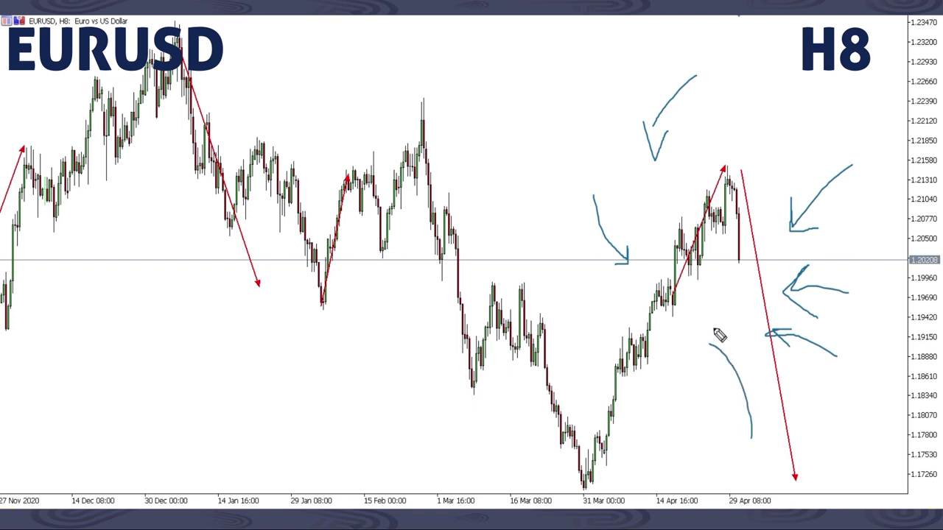
mouse_move(725, 331)
mouse_down()
mouse_move(699, 348)
mouse_move(712, 373)
mouse_up()
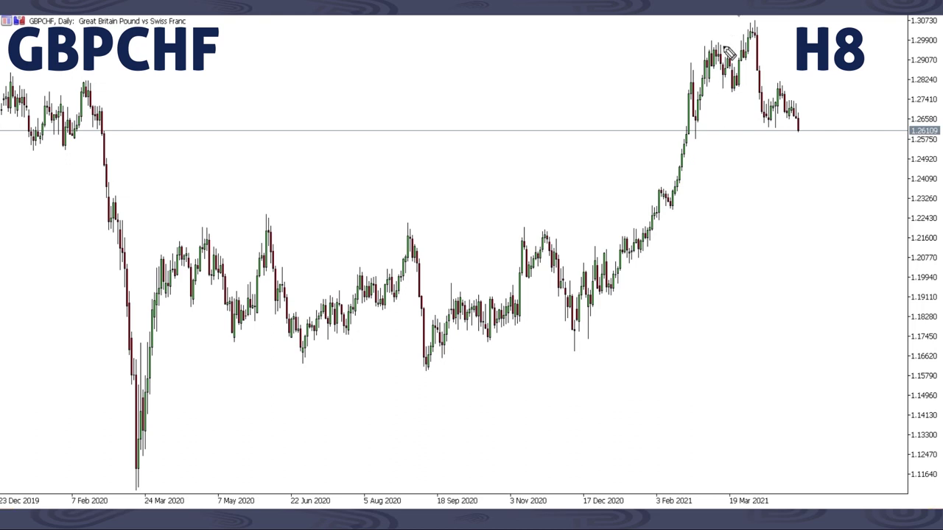
On the GBPCHF chart, sketch swings down to about 1.223 and a rally to about 1.307, clear them, and redraw a path to the same high.
mouse_move(745, 53)
mouse_down()
mouse_move(762, 97)
mouse_move(841, 95)
mouse_move(860, 219)
mouse_move(930, 17)
mouse_up()
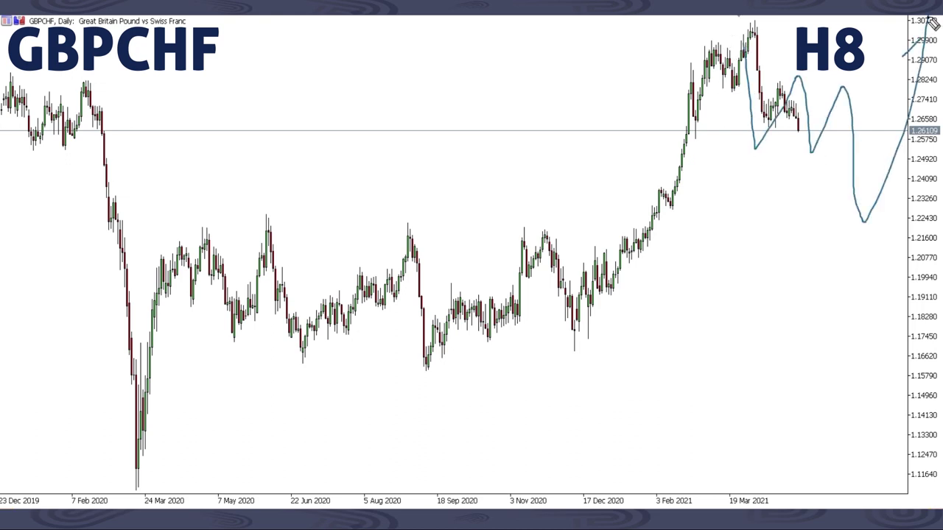
key(Escape)
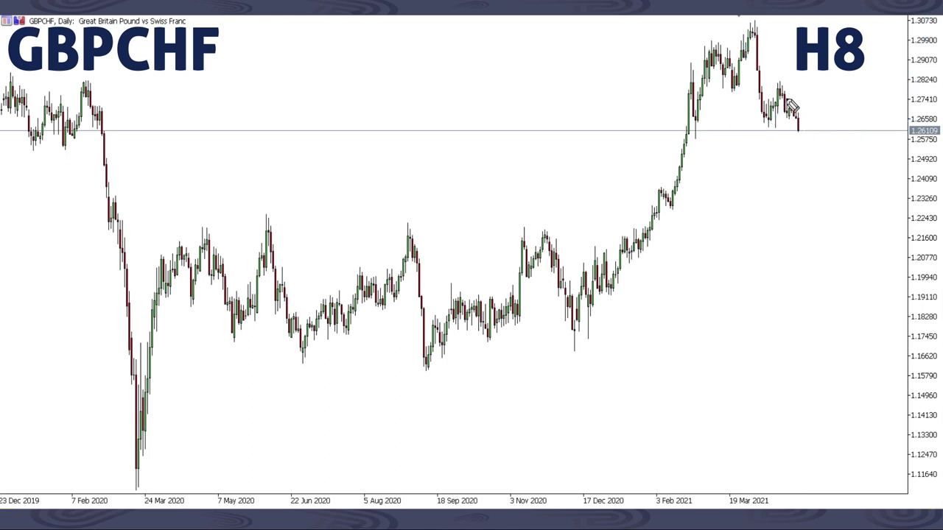
mouse_move(766, 122)
mouse_down()
mouse_move(781, 87)
mouse_move(809, 97)
mouse_move(834, 144)
mouse_move(836, 177)
mouse_move(858, 152)
mouse_move(868, 157)
mouse_move(902, 212)
mouse_move(926, 16)
mouse_up()
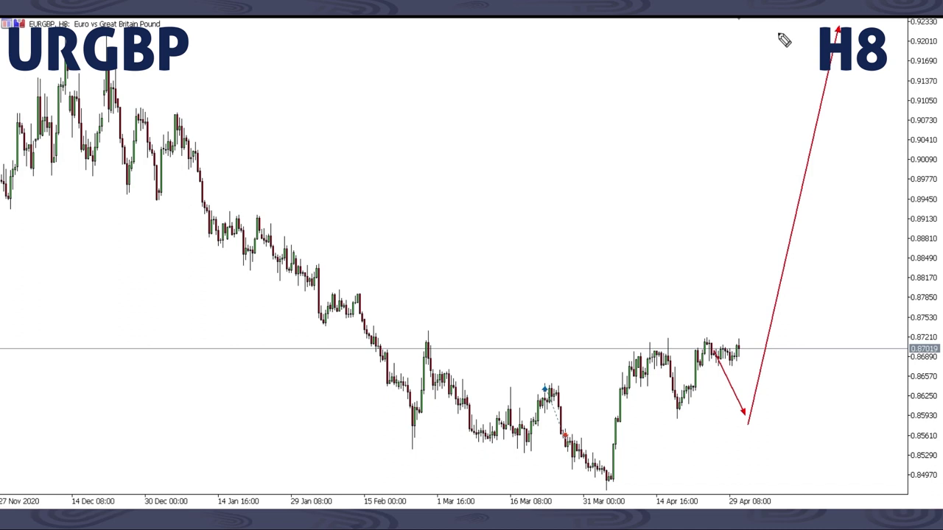
On the EURGBP H8 chart, clear a first rally stroke, trace the rise to 0.870 and pullback, and draw a dip to about 0.855 with a rally.
mouse_move(568, 464)
mouse_down()
mouse_move(638, 448)
mouse_move(624, 460)
mouse_move(690, 80)
mouse_move(674, 64)
mouse_move(726, 105)
mouse_up()
key(e)
mouse_move(607, 475)
mouse_down()
mouse_move(641, 352)
mouse_move(672, 391)
mouse_up()
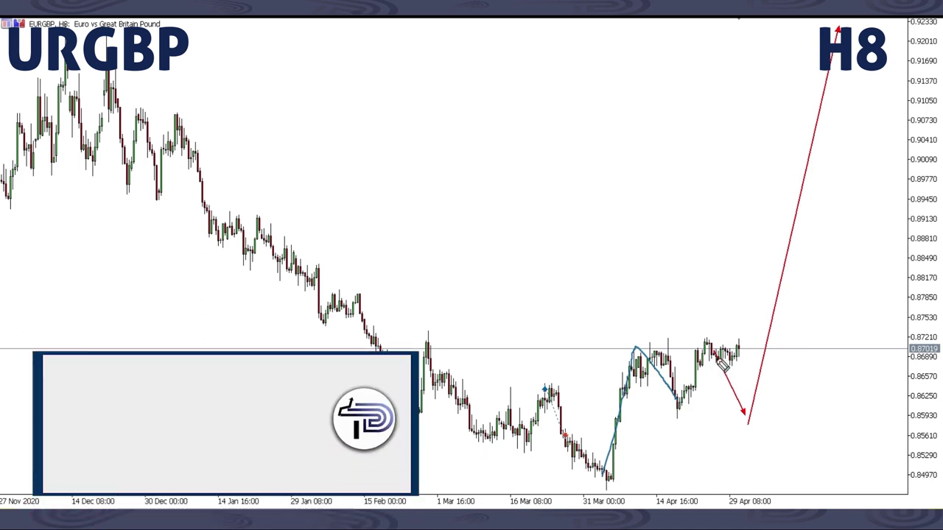
mouse_move(718, 358)
mouse_down()
mouse_move(703, 346)
mouse_move(762, 440)
mouse_move(755, 423)
mouse_move(755, 439)
mouse_move(835, 58)
mouse_up()
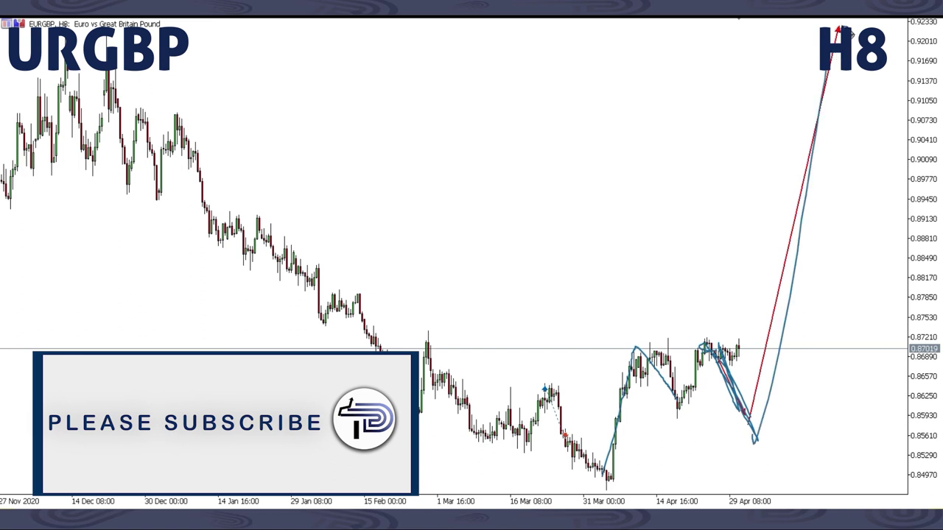
Clear the ink, circle the EURGBP resistance near 0.870, draw a rally arrow to about 0.923, and clear the ink again.
mouse_move(676, 341)
mouse_down()
mouse_move(716, 354)
mouse_move(709, 349)
mouse_move(745, 406)
mouse_move(726, 361)
mouse_move(672, 350)
mouse_move(736, 353)
mouse_move(711, 345)
mouse_move(781, 19)
mouse_move(808, 78)
mouse_up()
key(e)
key(e)
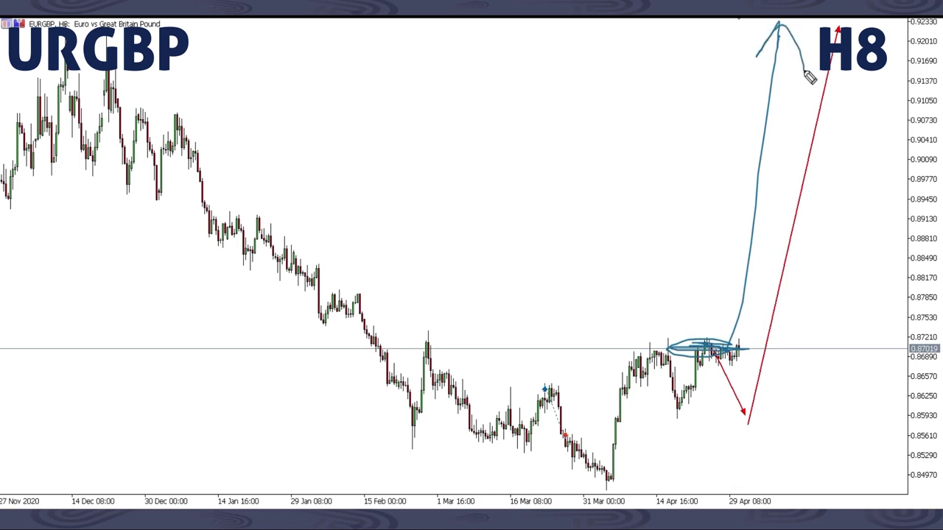
key(e)
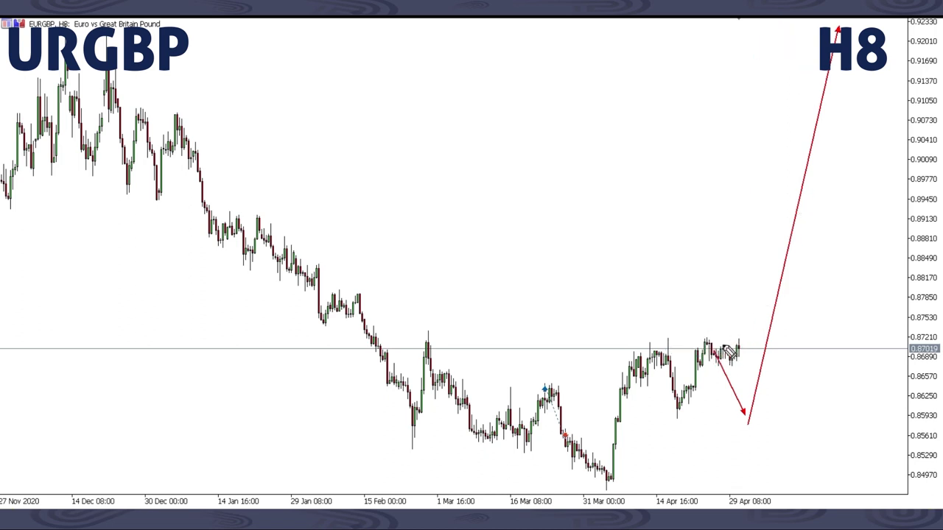
Draw a EURGBP rally to about 0.92, mark levels near 0.870, 0.857 and 0.863, add a rally from about 0.855, and clear the ink.
drag(751, 372, 840, 79)
drag(853, 38, 867, 112)
drag(684, 346, 780, 346)
mouse_move(707, 431)
mouse_down()
mouse_move(761, 434)
mouse_move(682, 436)
mouse_up()
drag(643, 395, 685, 395)
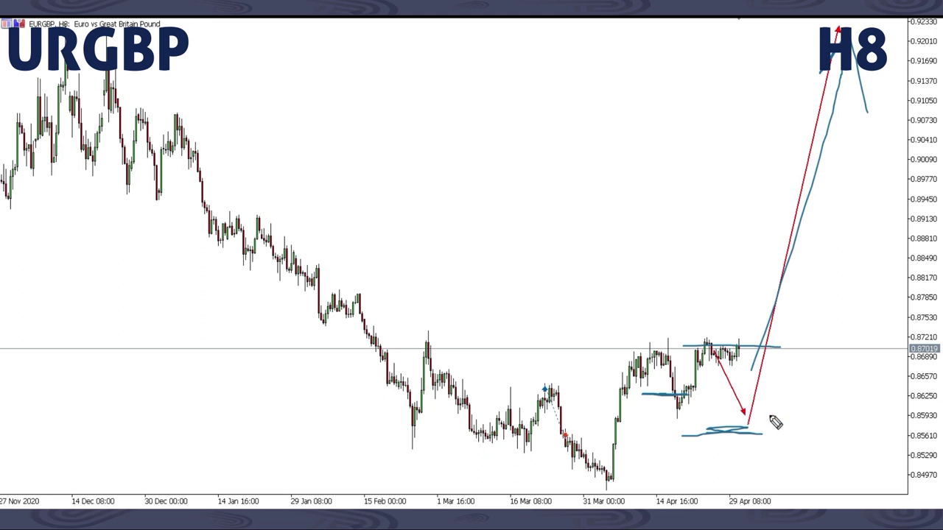
drag(757, 441, 830, 67)
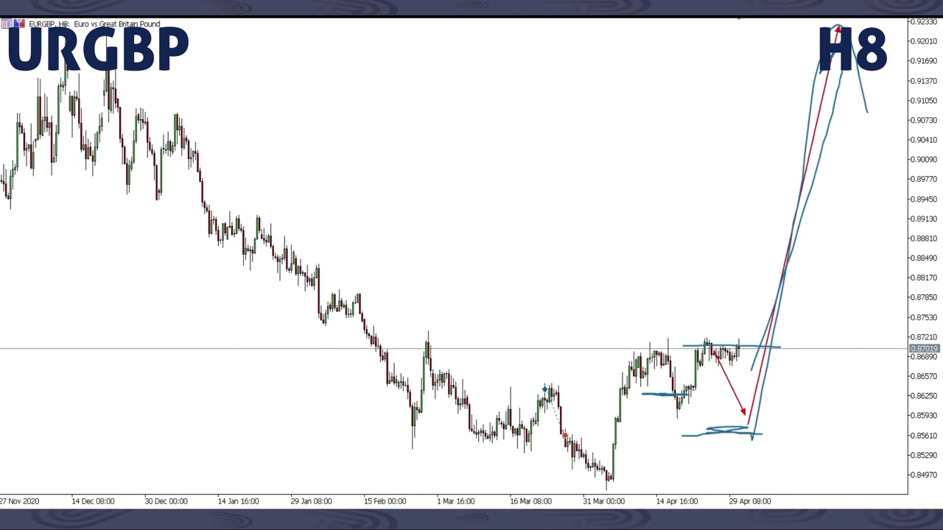
key(e)
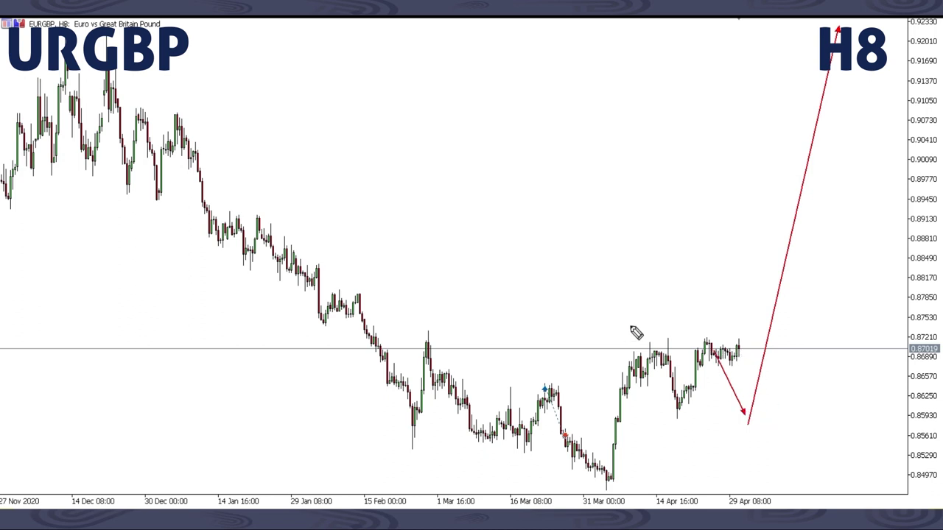
Draw two freehand arrows above the EURGBP candles, pointing back toward earlier price action.
mouse_move(503, 227)
mouse_down()
mouse_move(421, 231)
mouse_move(459, 255)
mouse_up()
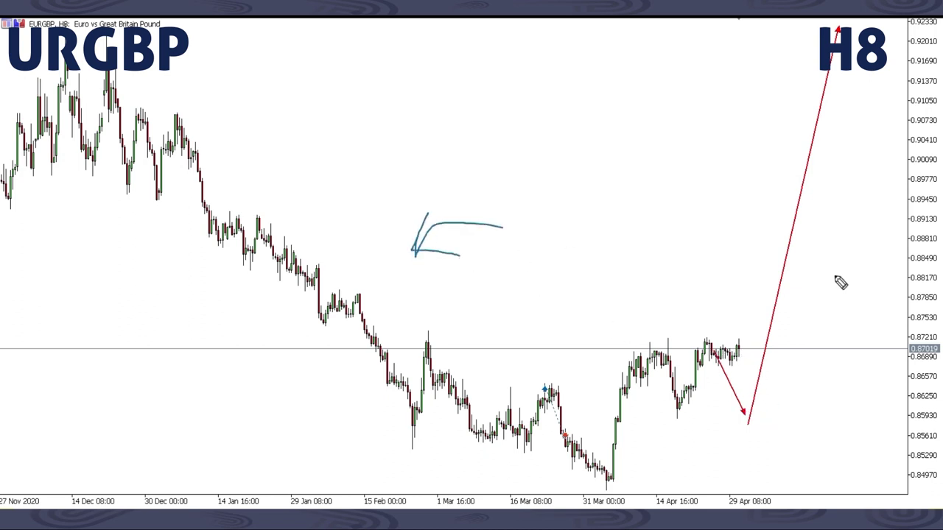
mouse_move(806, 329)
mouse_down()
mouse_move(639, 250)
mouse_move(630, 257)
mouse_move(685, 265)
mouse_up()
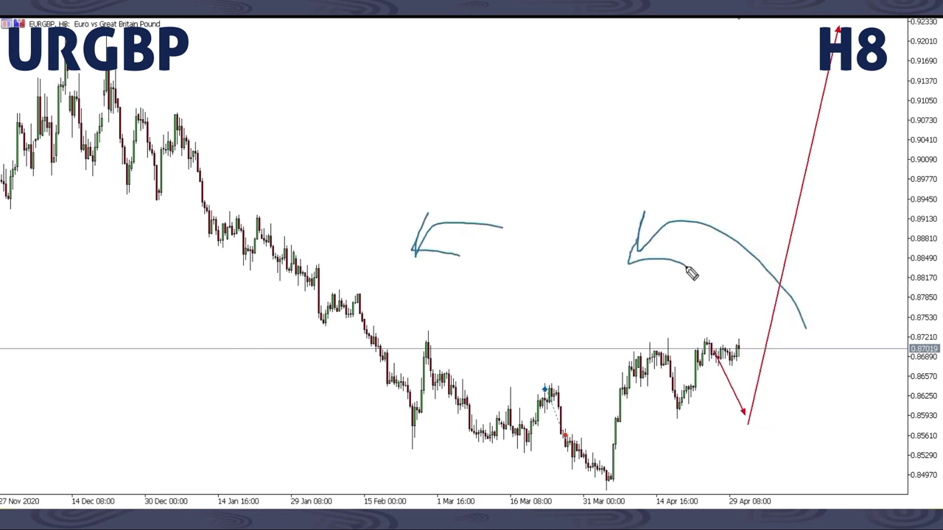